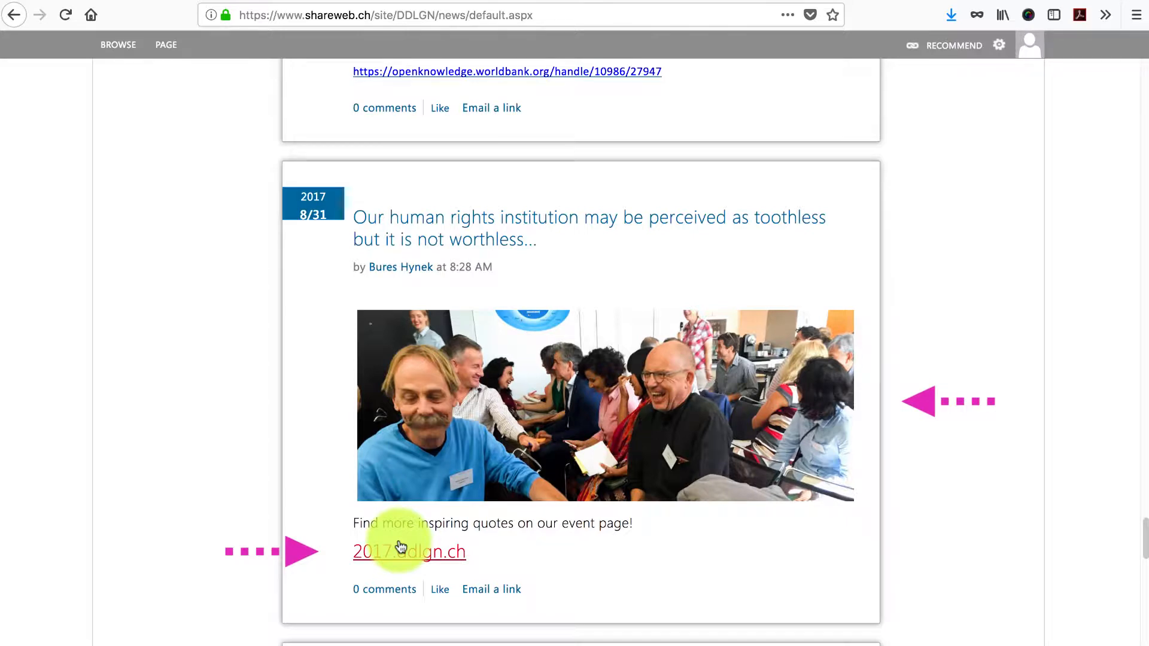
Create a new news post, place the cursor in its body and open the picture source choices
{"action": "scroll", "coordinate": [218, 299], "scroll_direction": "up", "scroll_amount": 20}
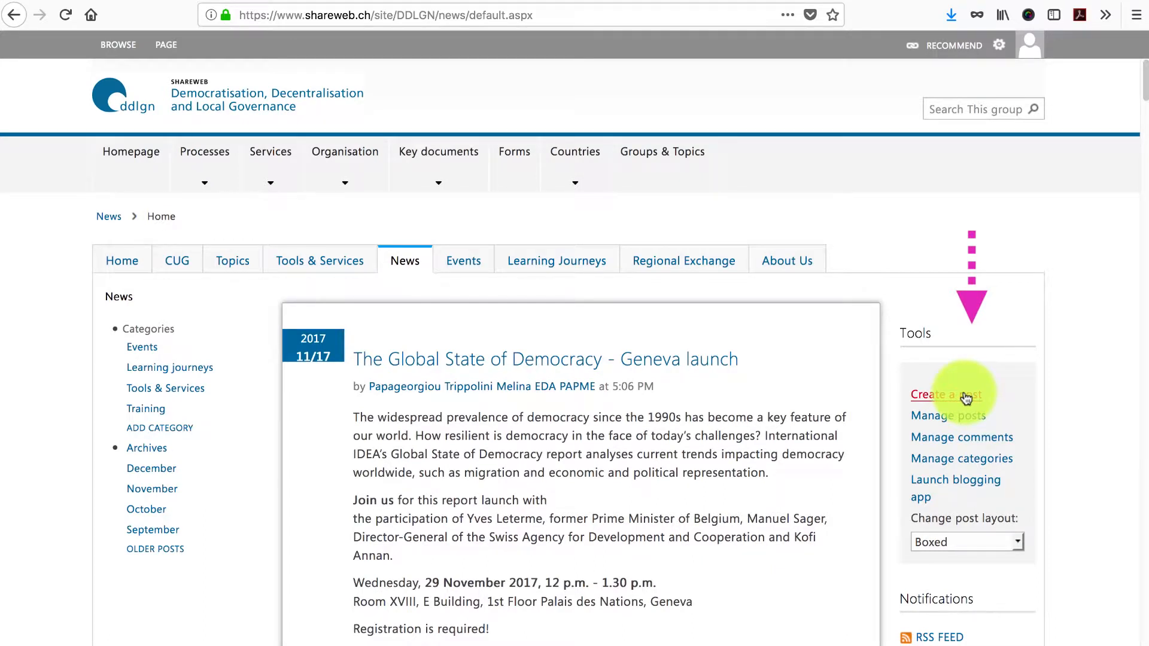
{"action": "left_click", "coordinate": [964, 396]}
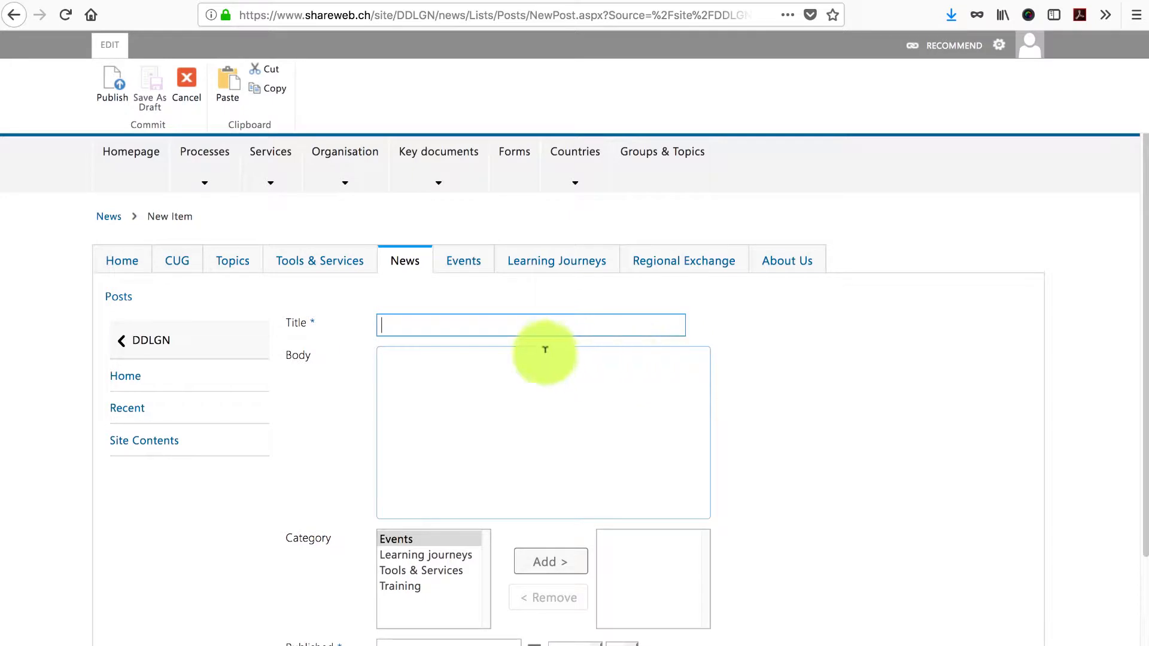
{"action": "left_click", "coordinate": [477, 373]}
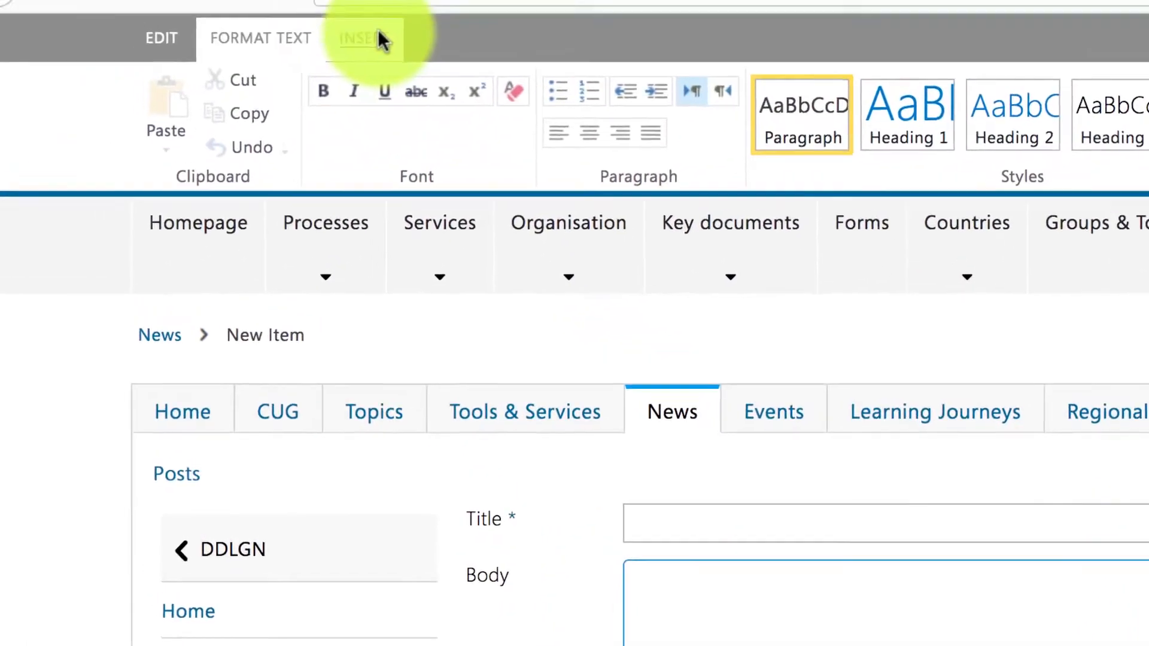
{"action": "left_click", "coordinate": [395, 37]}
{"action": "left_click", "coordinate": [277, 207]}
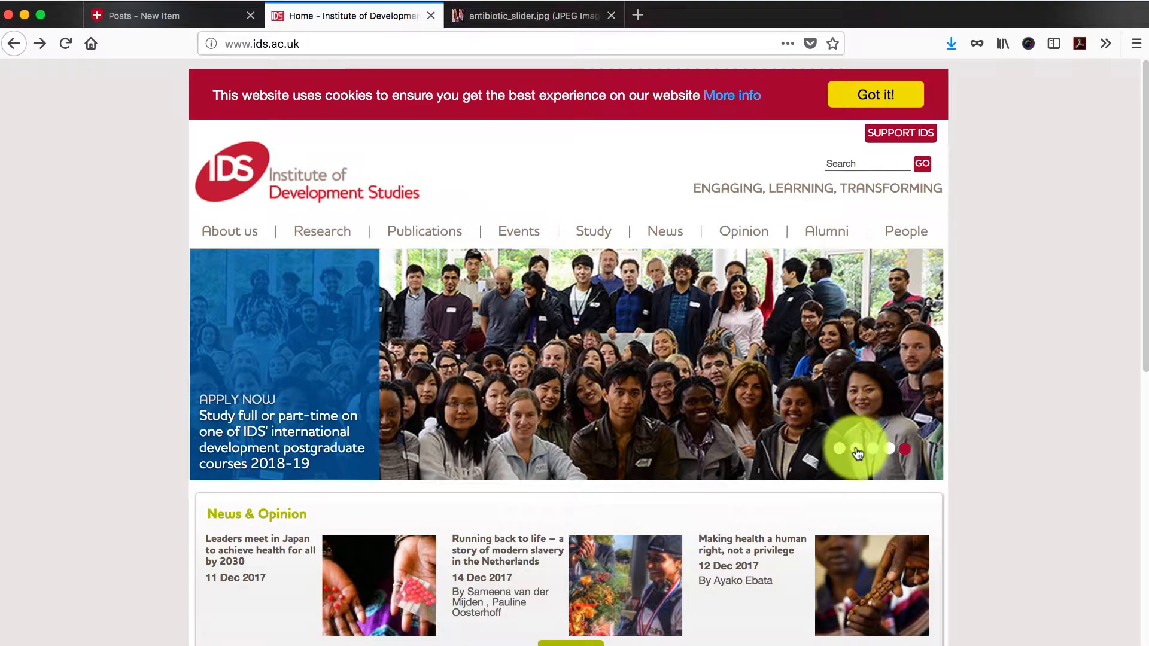
On the Institute of Development Studies homepage, view the Universal Health Coverage 2030 slide's image alone and copy its web address
{"action": "left_click", "coordinate": [858, 453]}
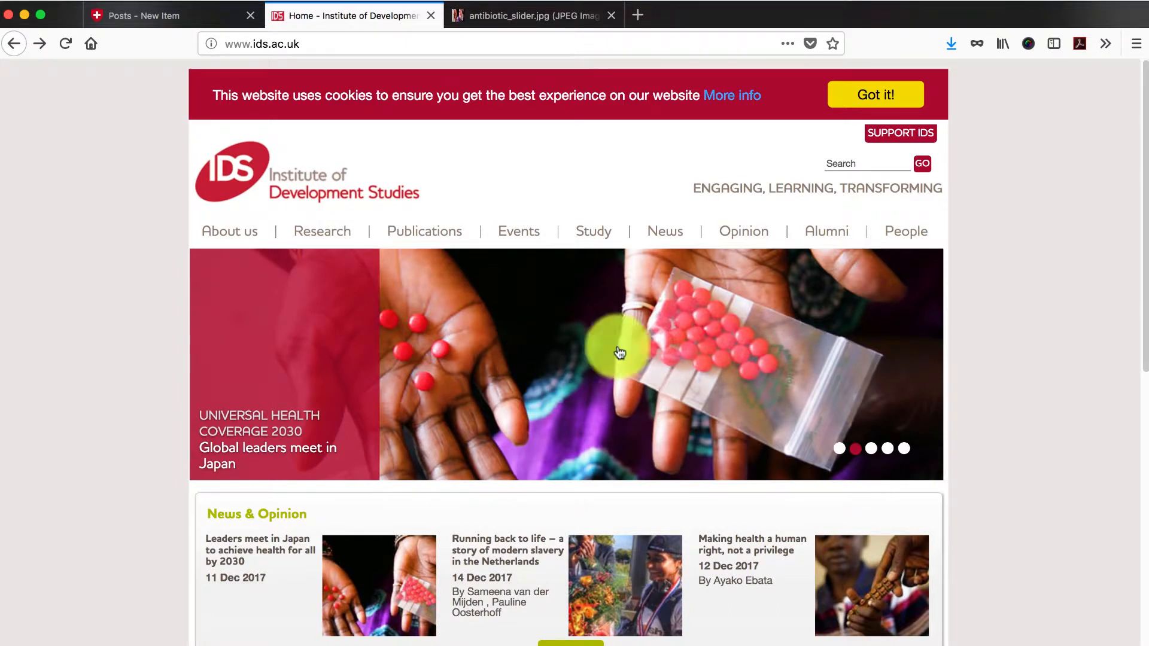
{"action": "right_click", "coordinate": [520, 348]}
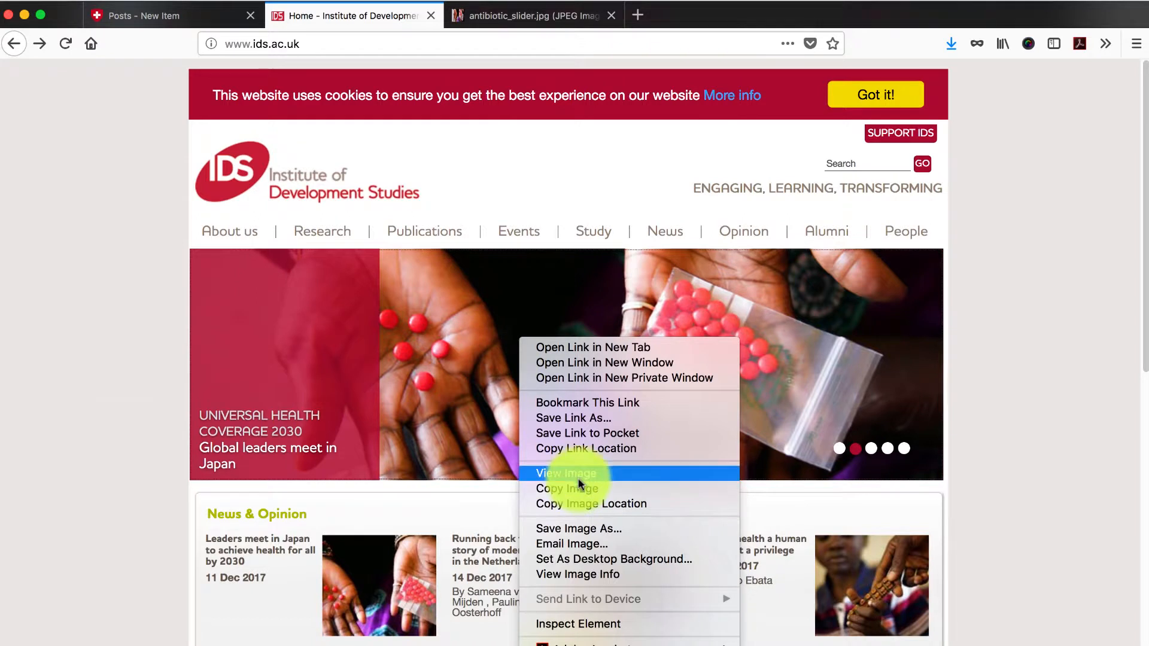
{"action": "left_click", "coordinate": [578, 476]}
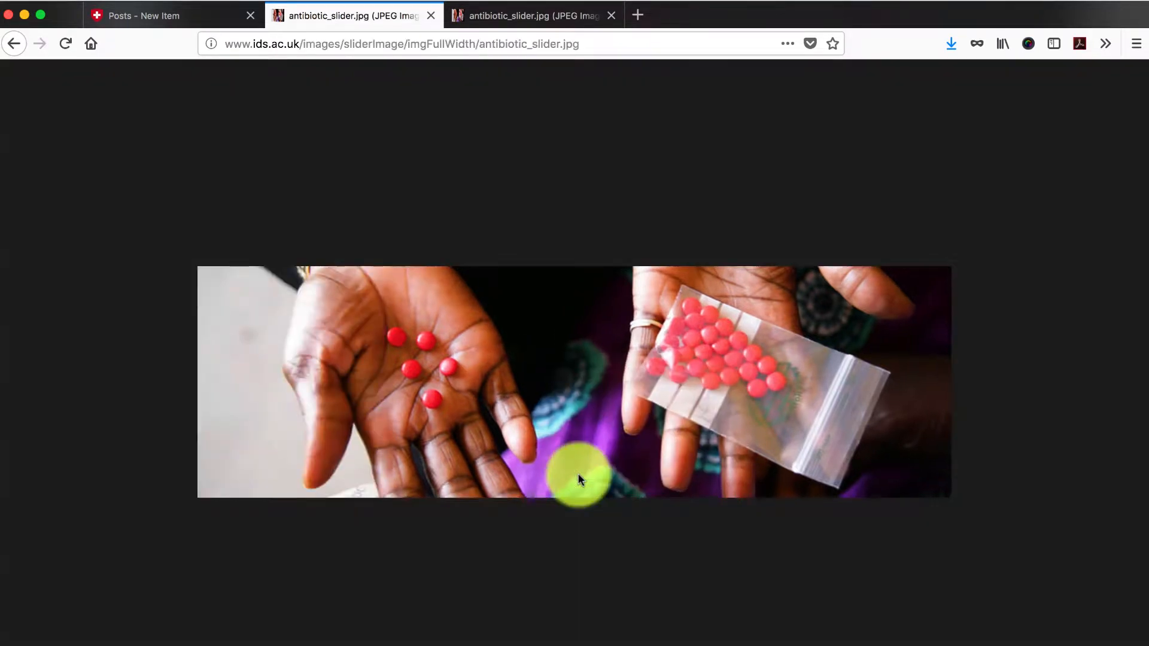
{"action": "left_click", "coordinate": [226, 43]}
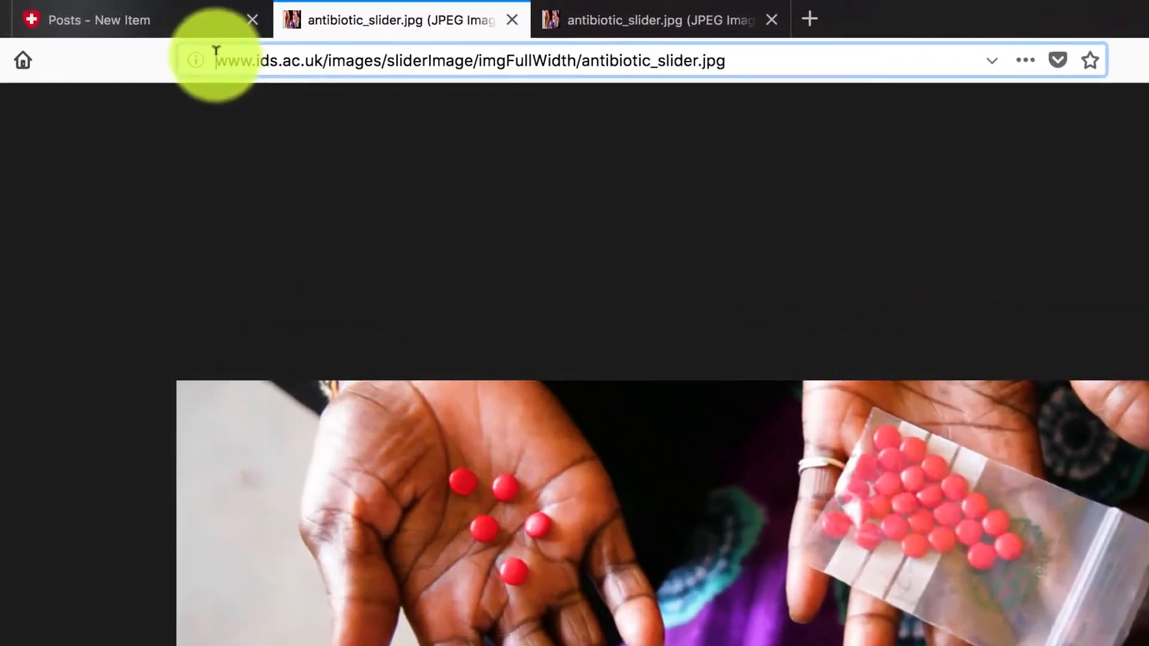
{"action": "left_click_drag", "start_coordinate": [216, 51], "coordinate": [712, 64]}
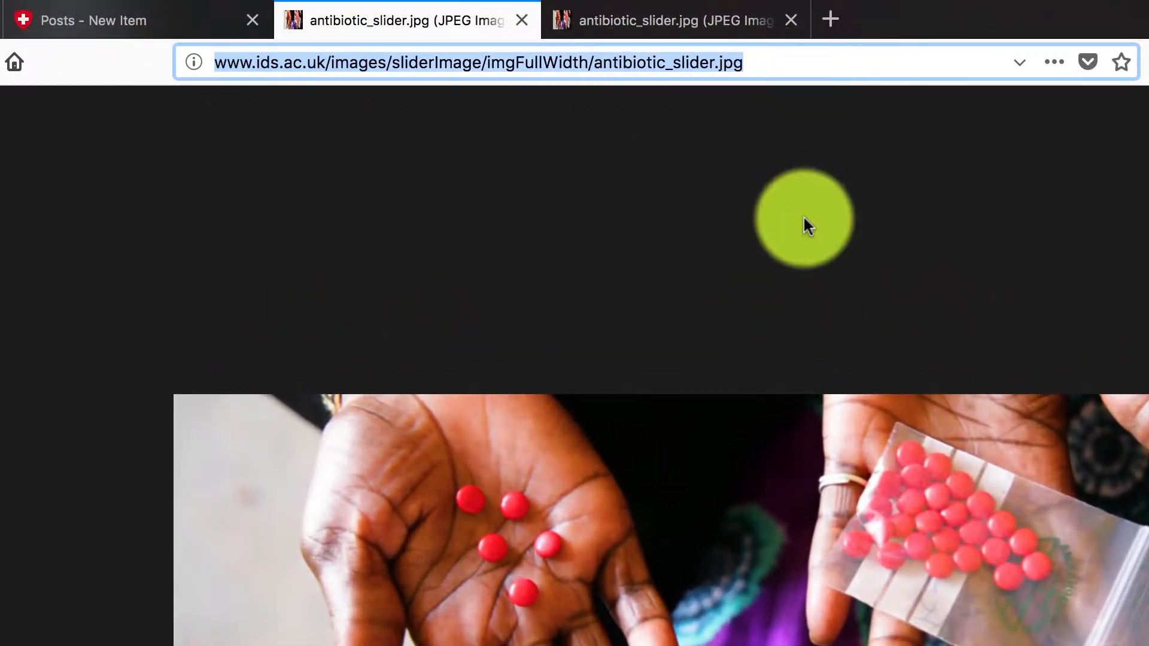
{"action": "key", "text": "ctrl+c"}
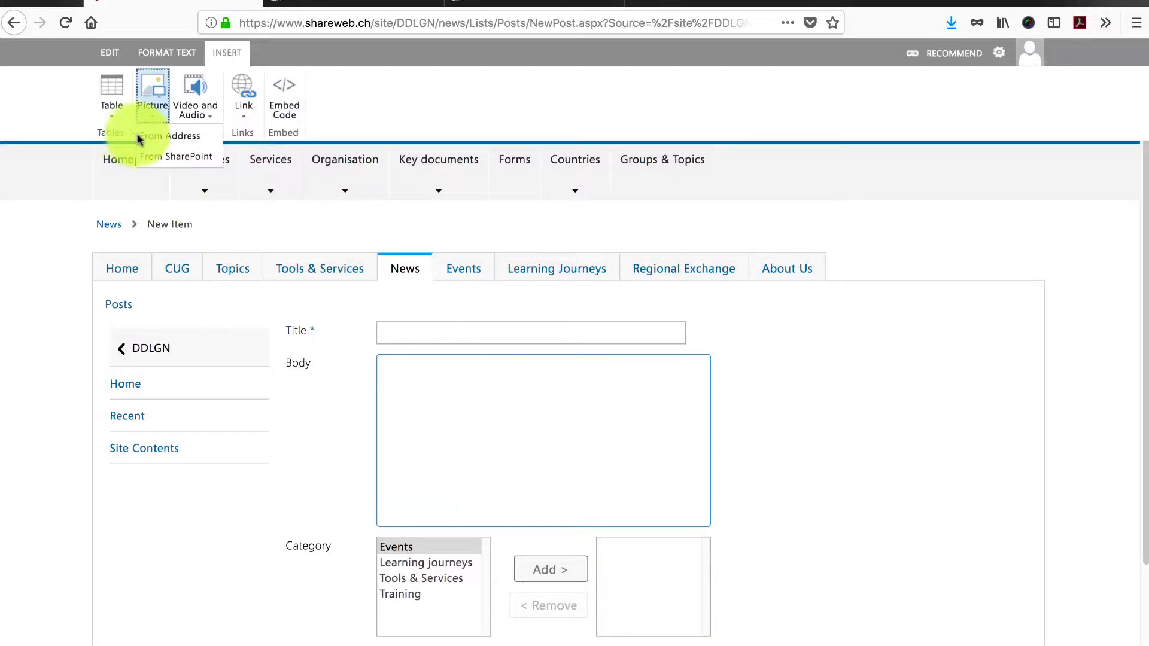
Insert a picture into the post body from the copied antibiotic_slider.jpg web address, without alternative text
{"action": "left_click", "coordinate": [147, 137]}
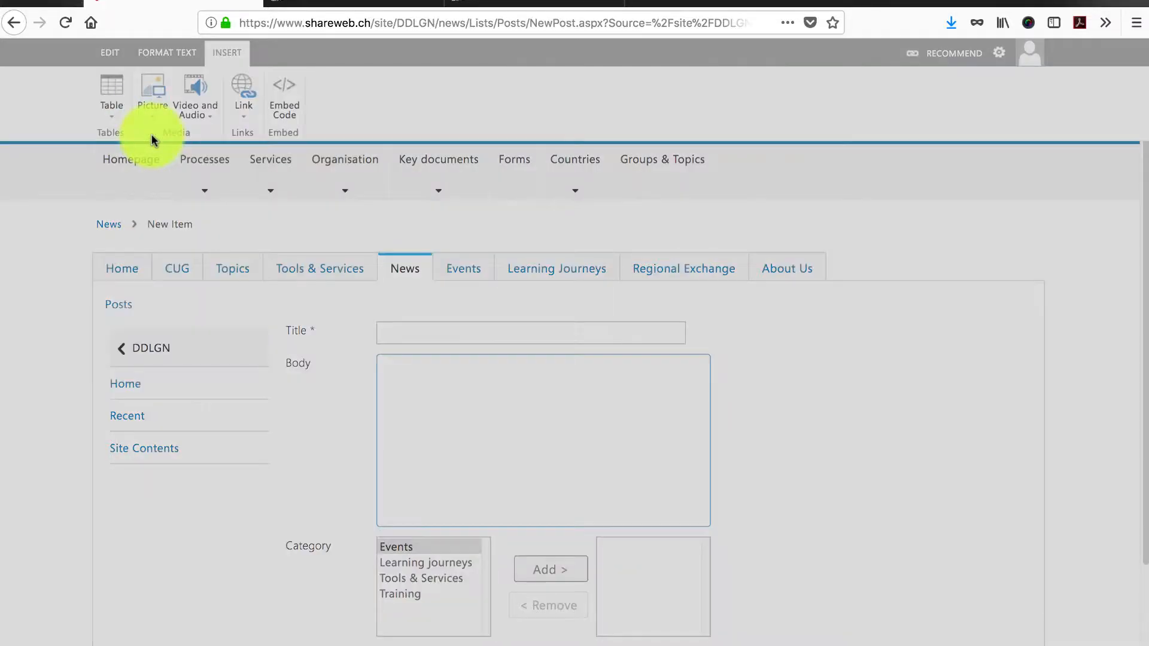
{"action": "key", "text": "ctrl+v"}
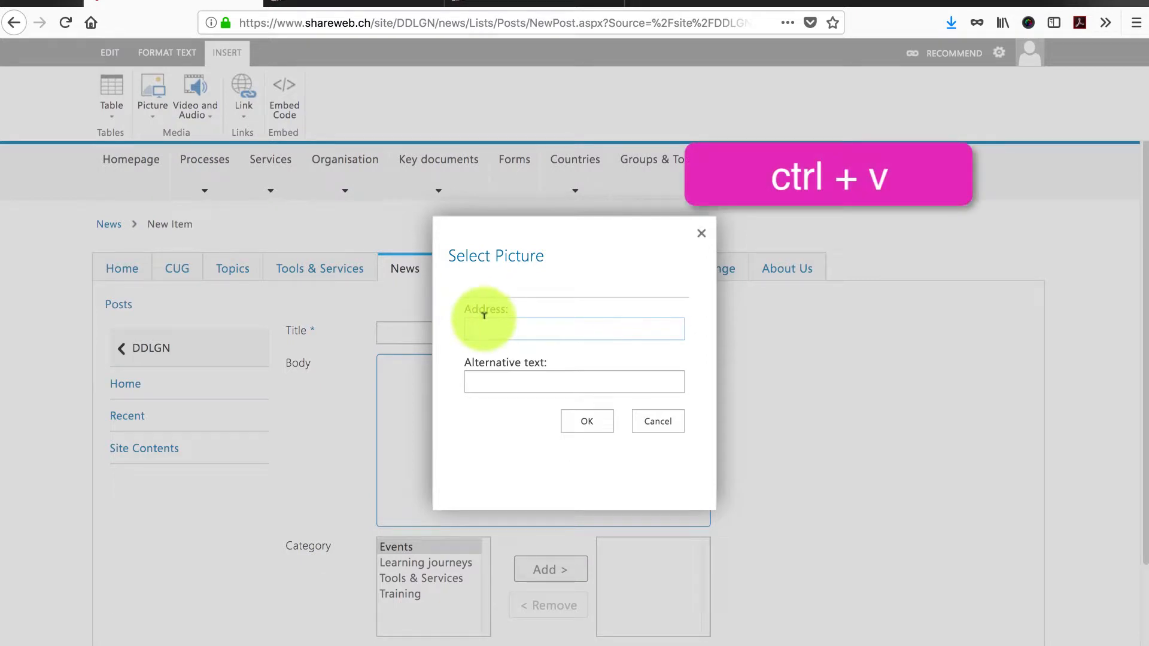
{"action": "key", "text": "ctrl+v"}
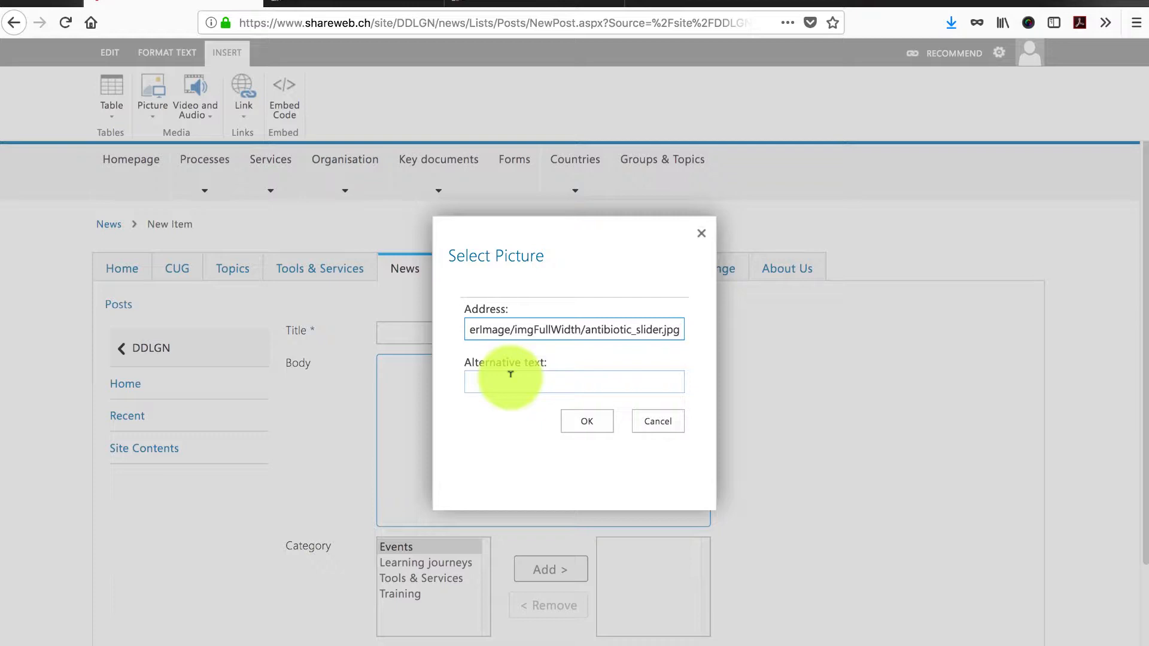
{"action": "left_click", "coordinate": [577, 422]}
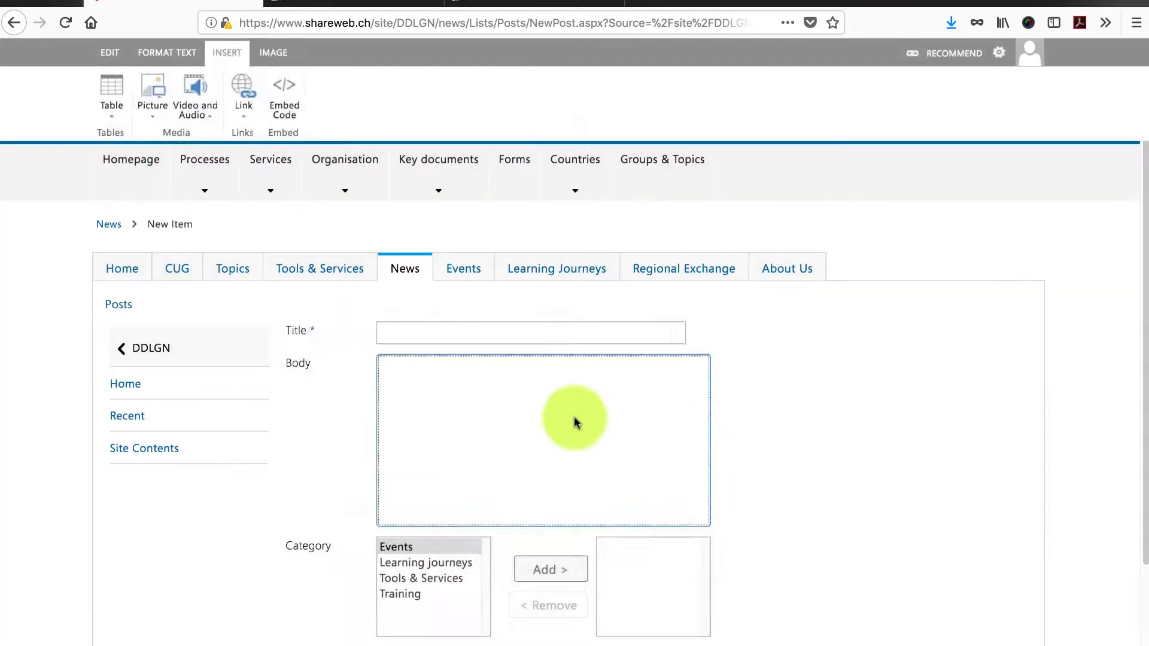
{"action": "scroll", "coordinate": [691, 459], "scroll_direction": "down", "scroll_amount": 3}
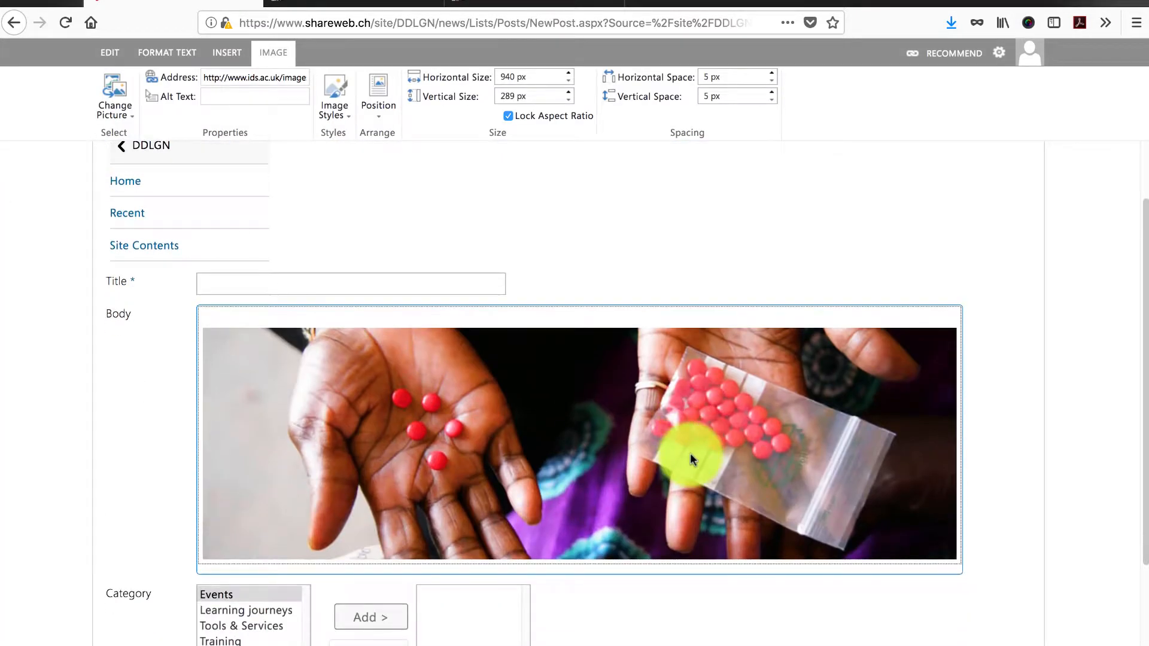
Add two blank lines below the picture in the post body
{"action": "left_click", "coordinate": [951, 570]}
{"action": "key", "text": "Return"}
{"action": "key", "text": "Return"}
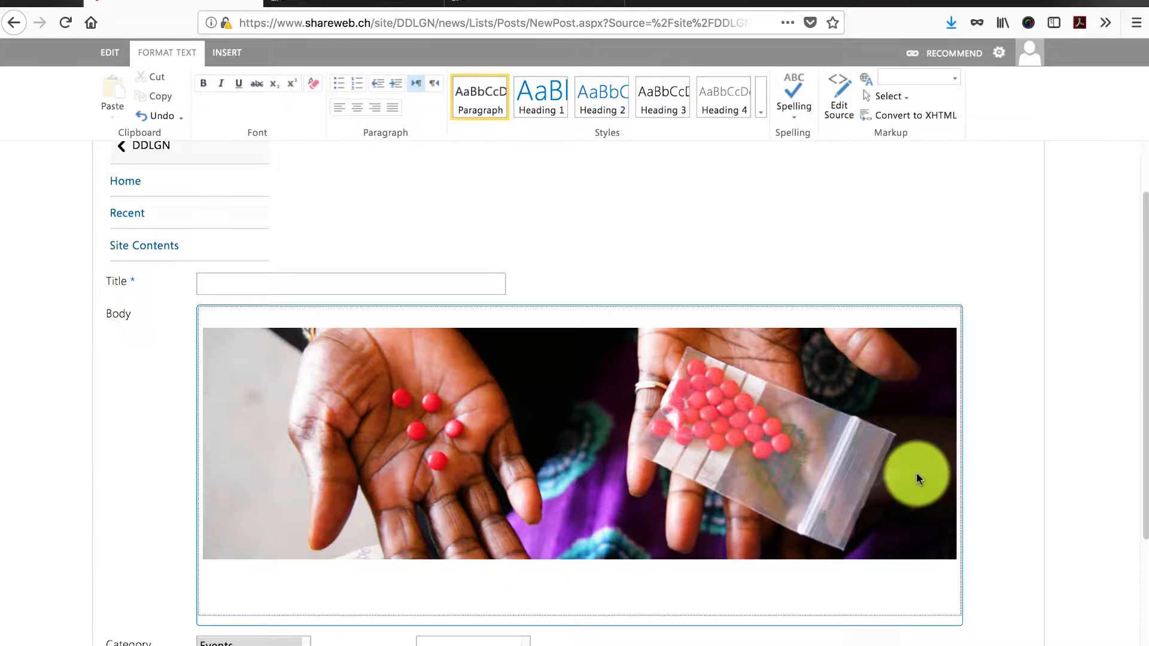
Delete the web-linked picture from the post body and place the cursor back in the body
{"action": "left_click", "coordinate": [623, 448]}
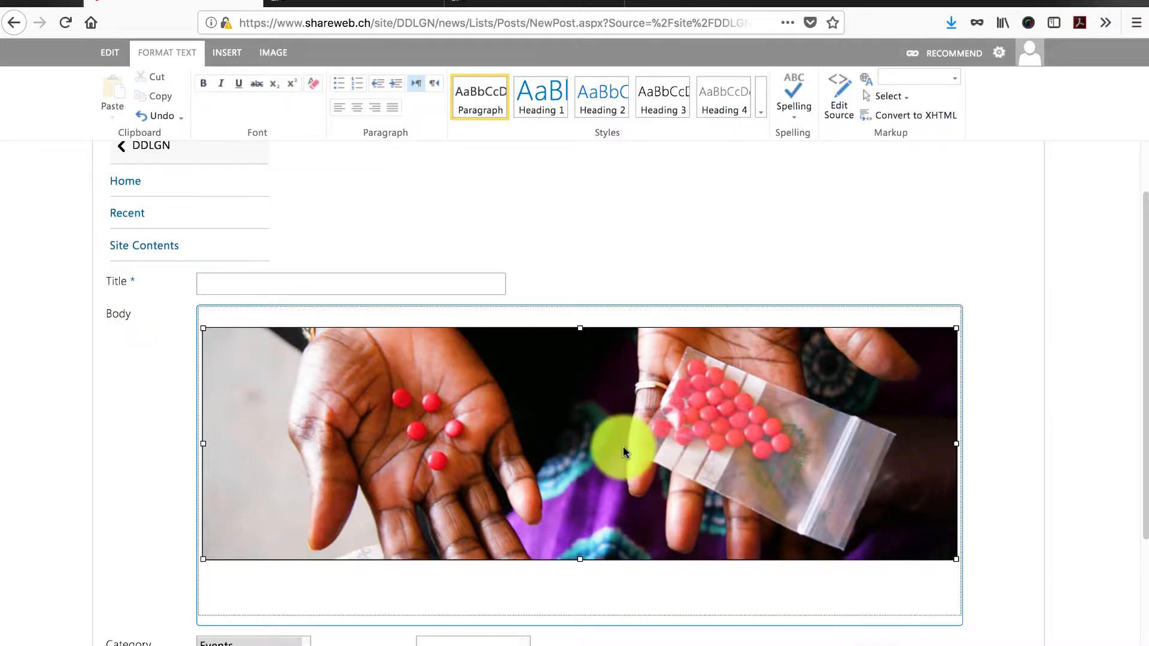
{"action": "key", "text": "Delete"}
{"action": "left_click", "coordinate": [533, 274]}
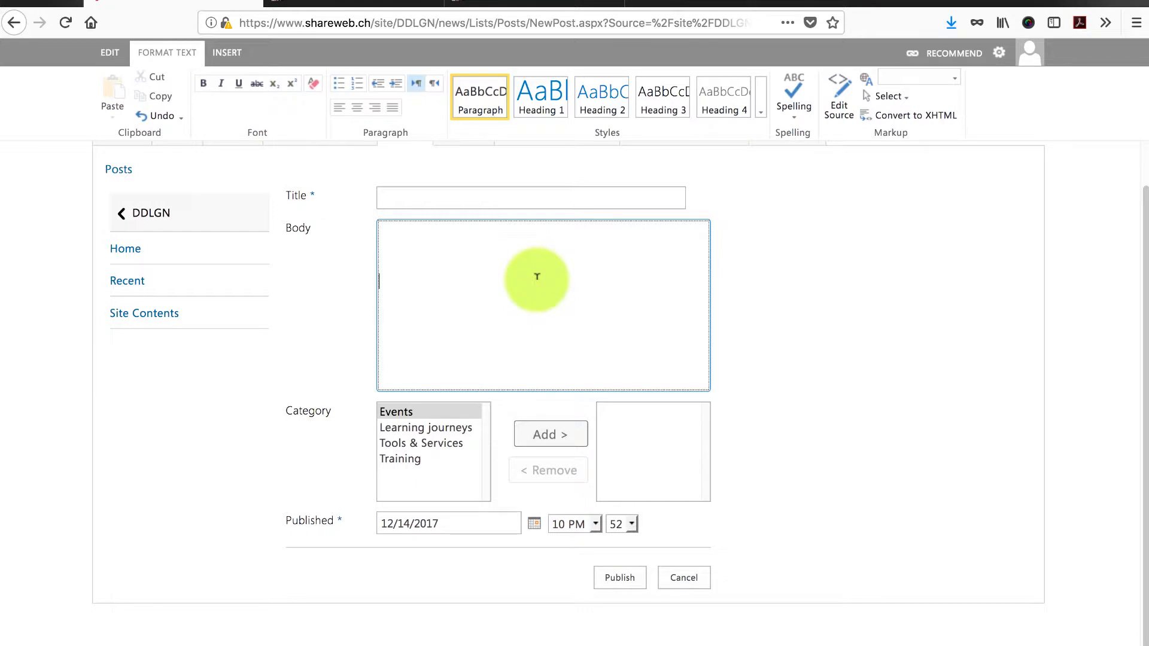
Start inserting a picture from SharePoint and choose the Site Assets library of the News site
{"action": "left_click", "coordinate": [229, 53]}
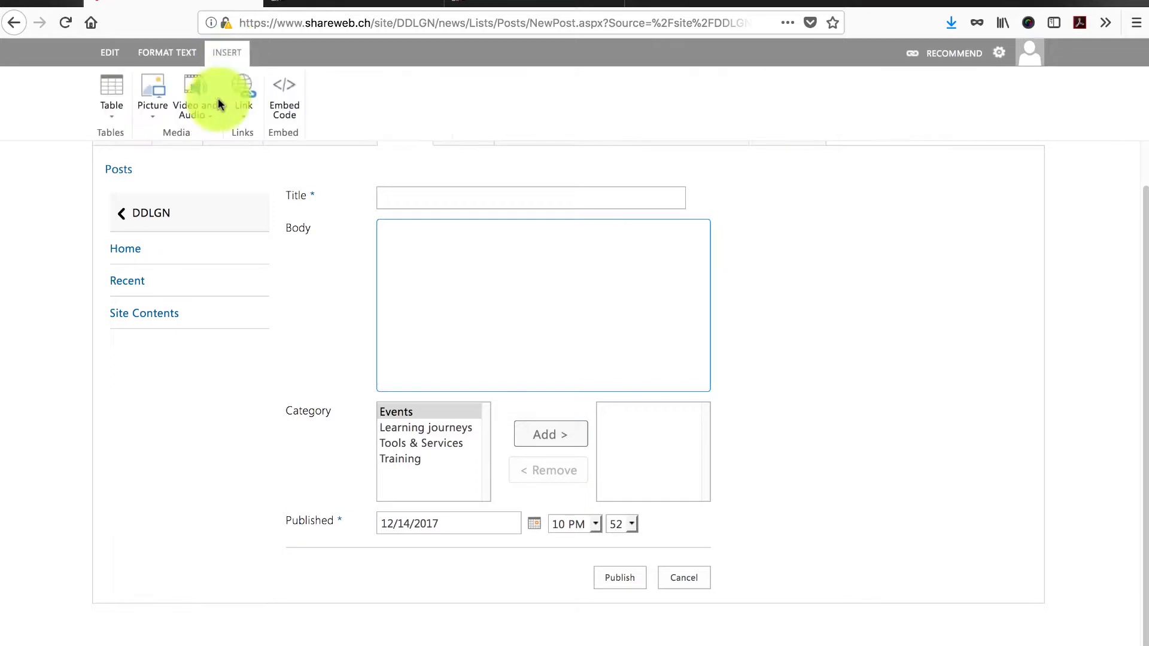
{"action": "left_click", "coordinate": [152, 117]}
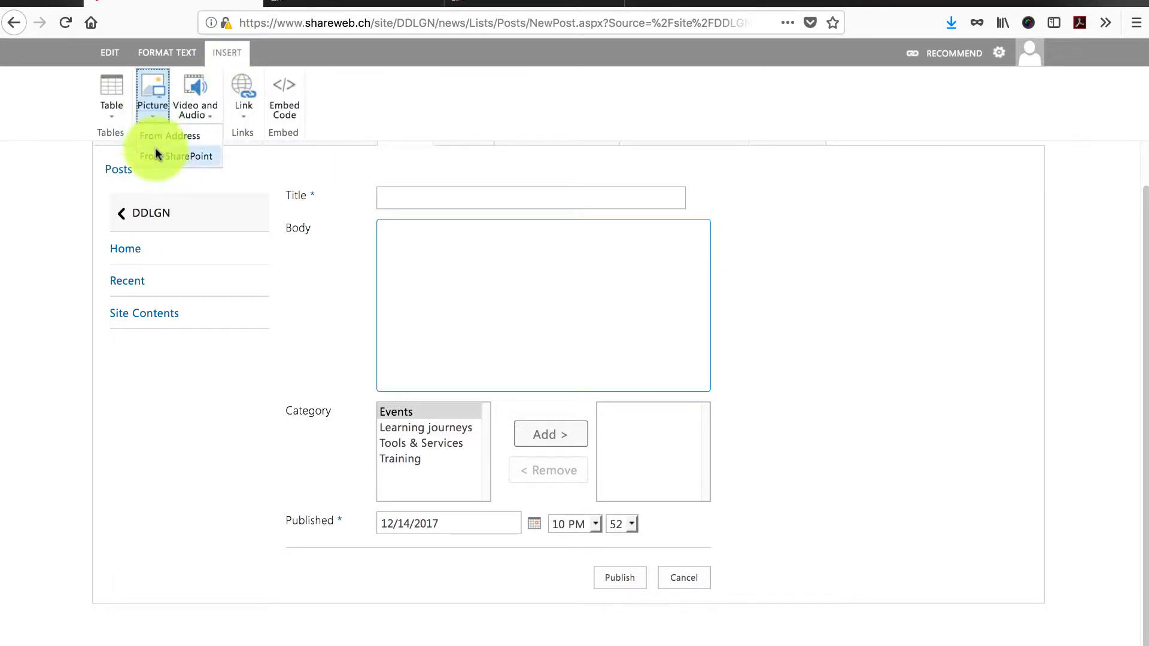
{"action": "left_click", "coordinate": [157, 156]}
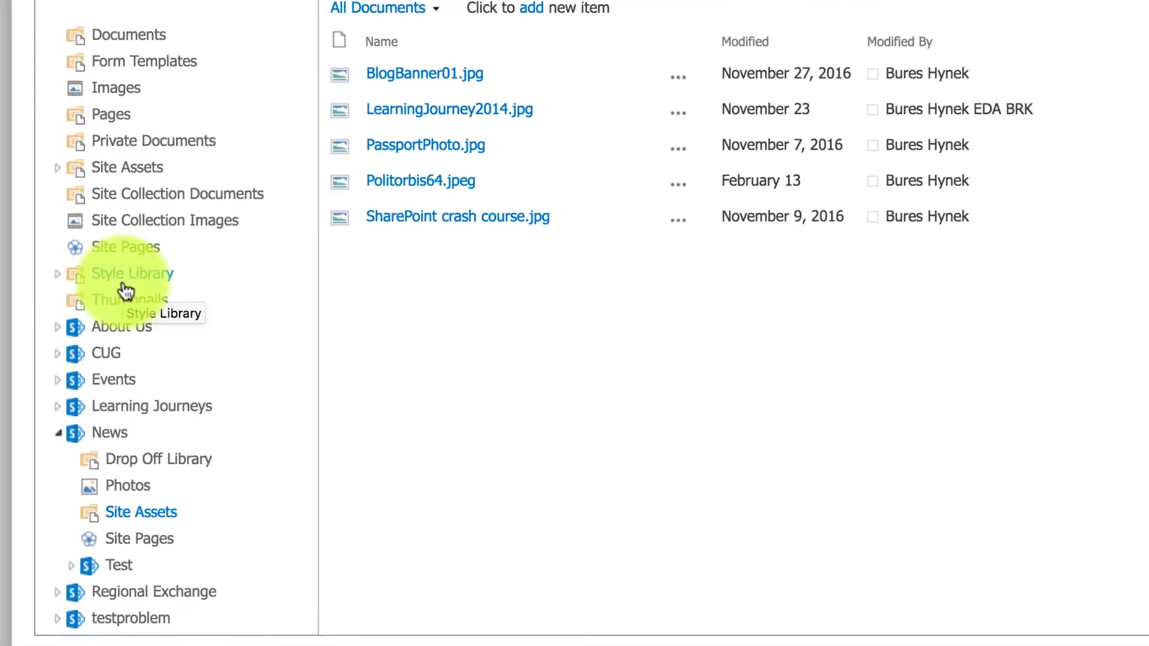
{"action": "scroll", "coordinate": [283, 293], "scroll_direction": "down", "scroll_amount": 1}
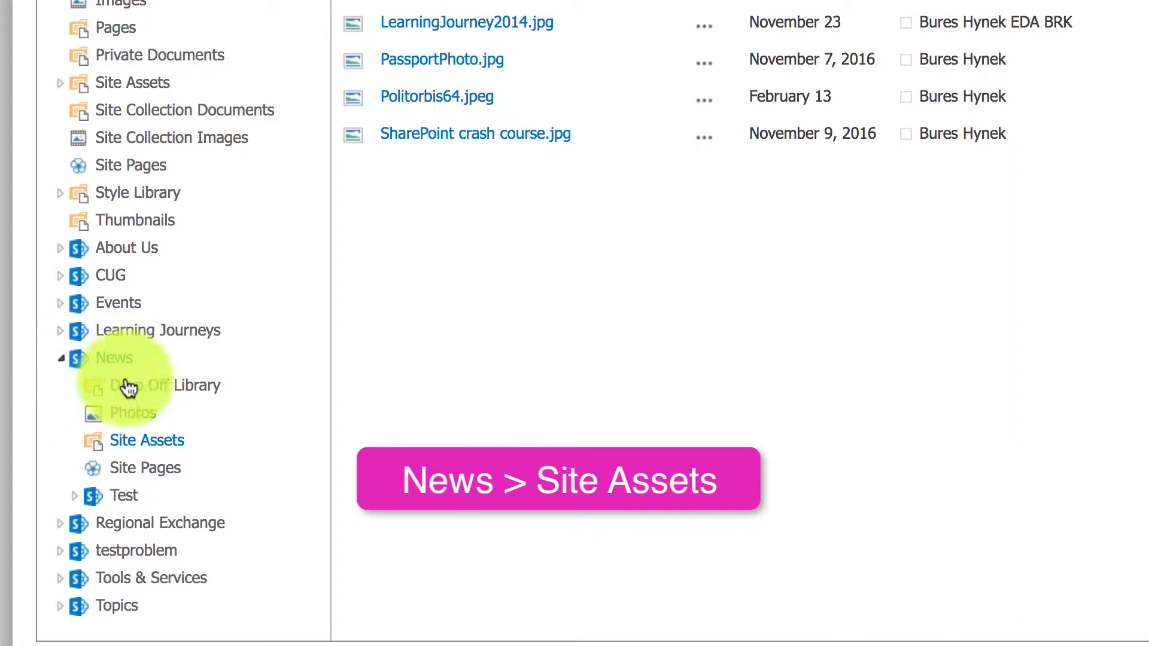
{"action": "left_click", "coordinate": [138, 437]}
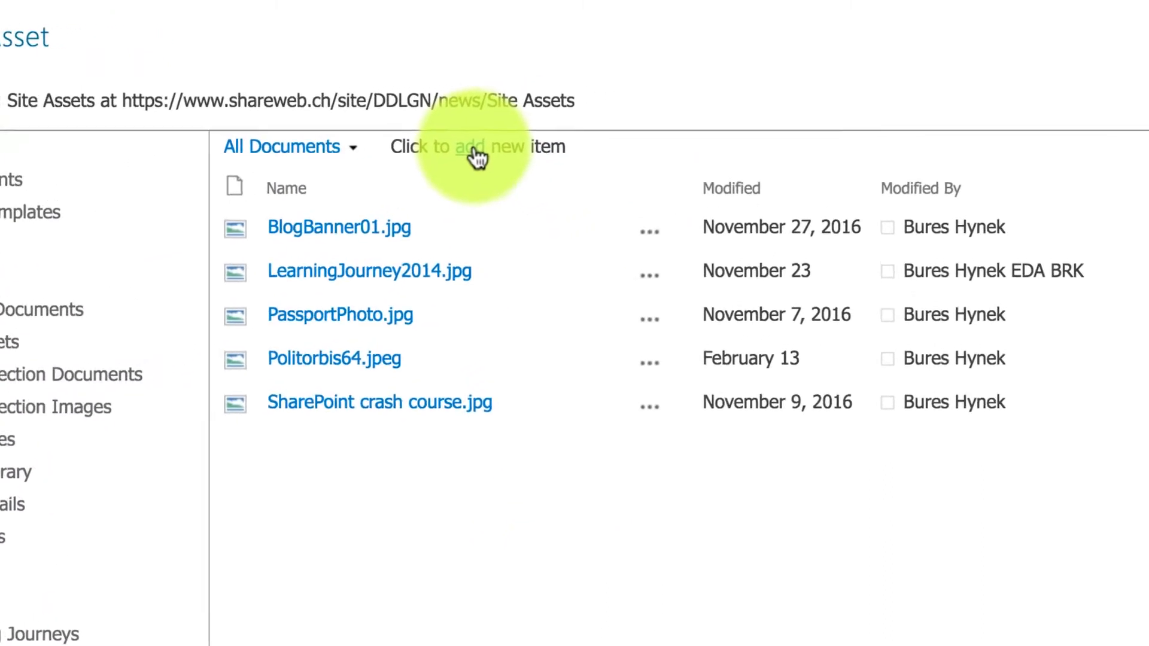
Add antibiotic_slider.jpg from the Downloads folder to the library, arranging the files by Date Added to find it
{"action": "left_click", "coordinate": [473, 150]}
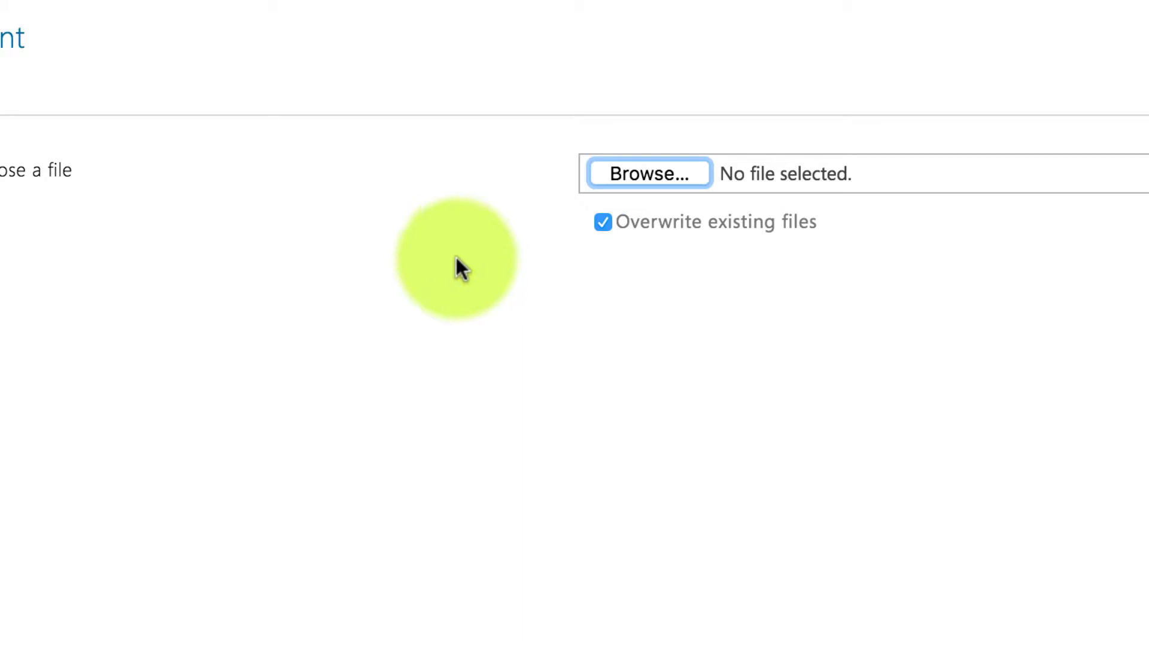
{"action": "left_click", "coordinate": [691, 172]}
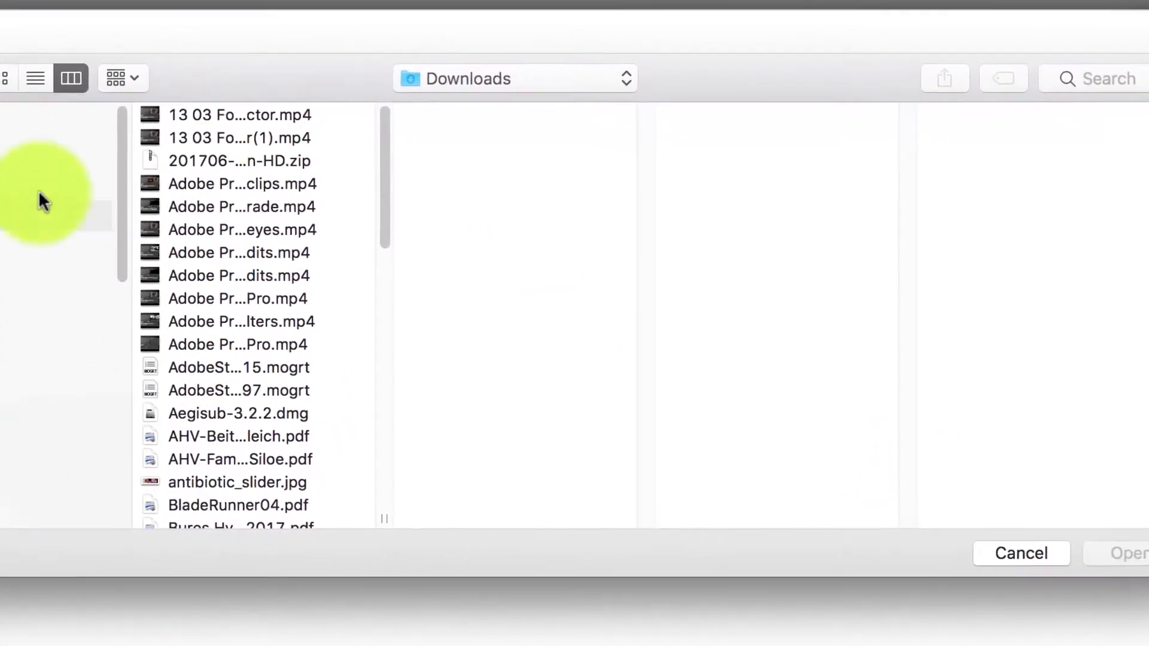
{"action": "left_click", "coordinate": [110, 82]}
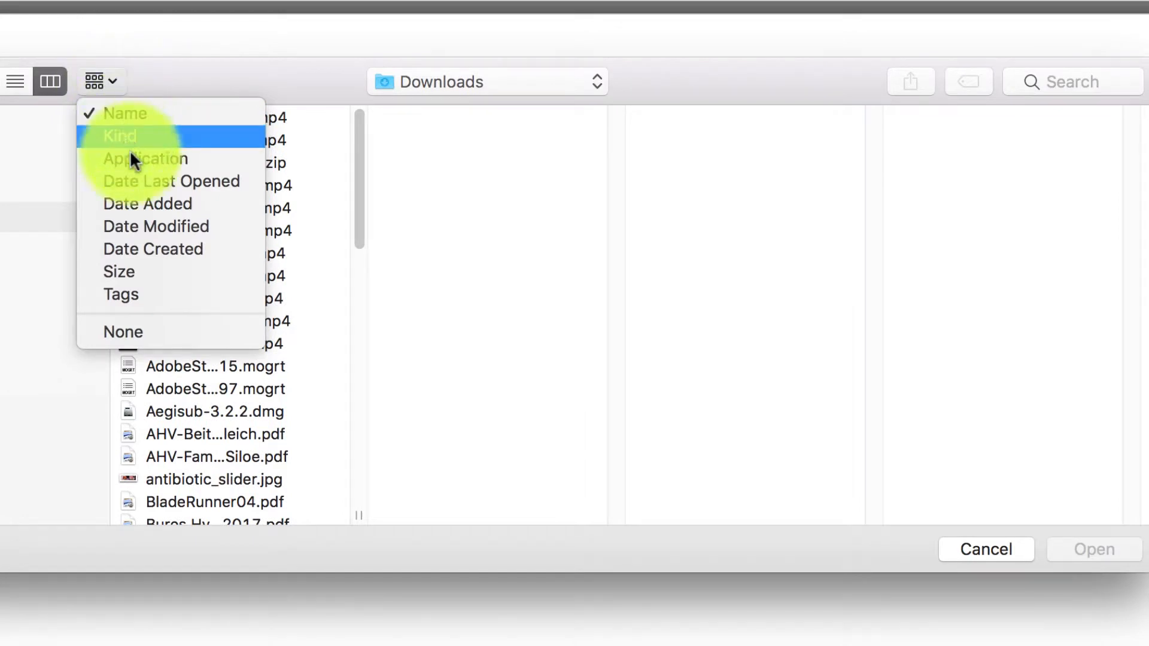
{"action": "left_click", "coordinate": [155, 206]}
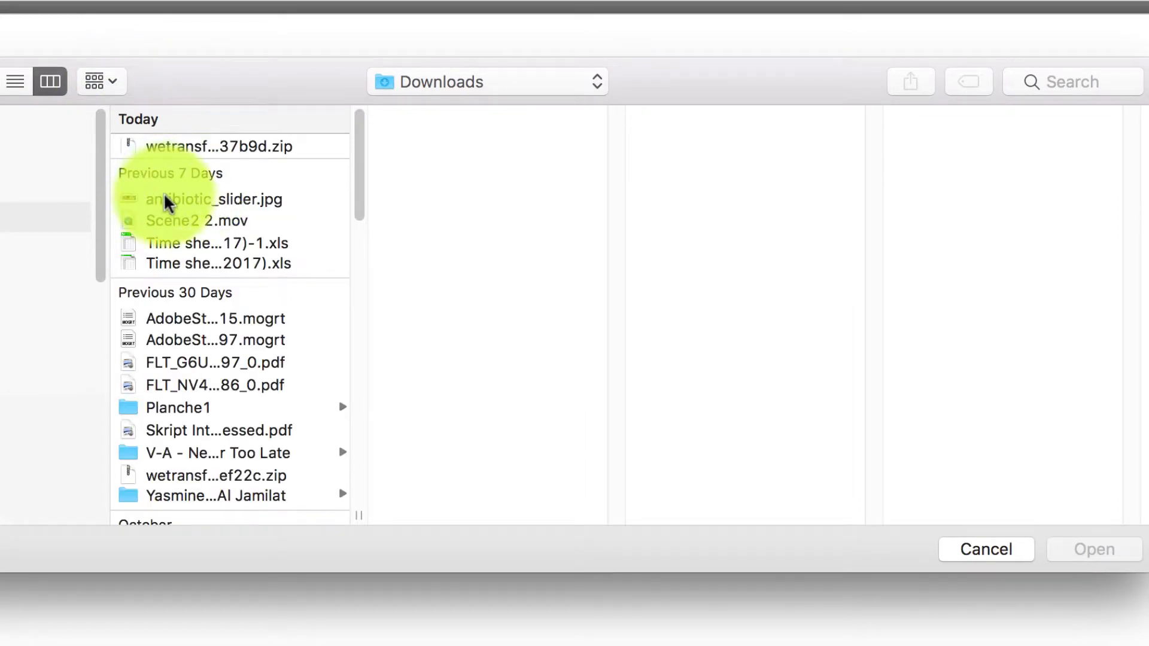
{"action": "left_click", "coordinate": [165, 201]}
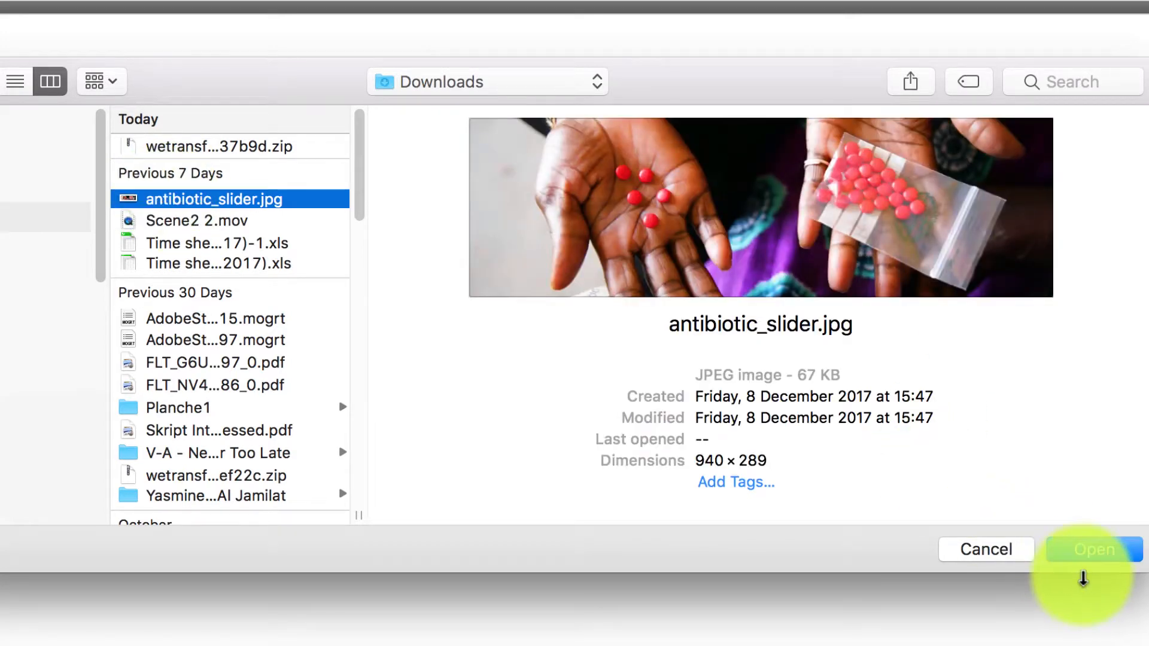
{"action": "left_click", "coordinate": [1083, 547]}
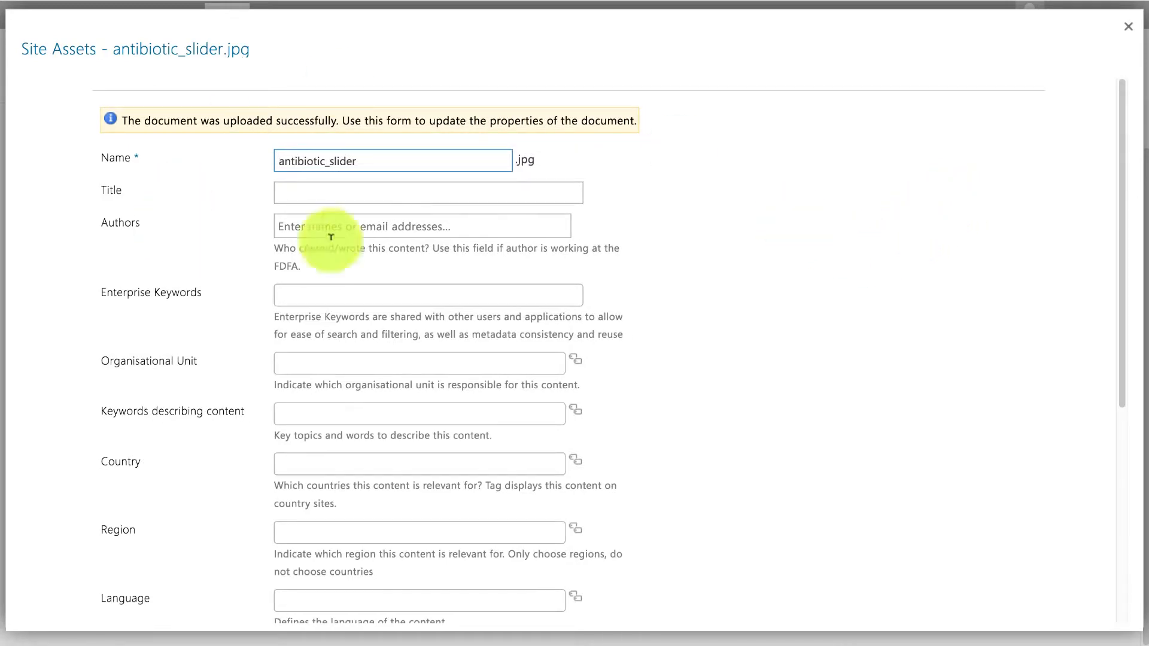
Save the properties form of the uploaded image with the optional fields left empty
{"action": "scroll", "coordinate": [709, 230], "scroll_direction": "down", "scroll_amount": 3}
{"action": "scroll", "coordinate": [707, 174], "scroll_direction": "down", "scroll_amount": 3}
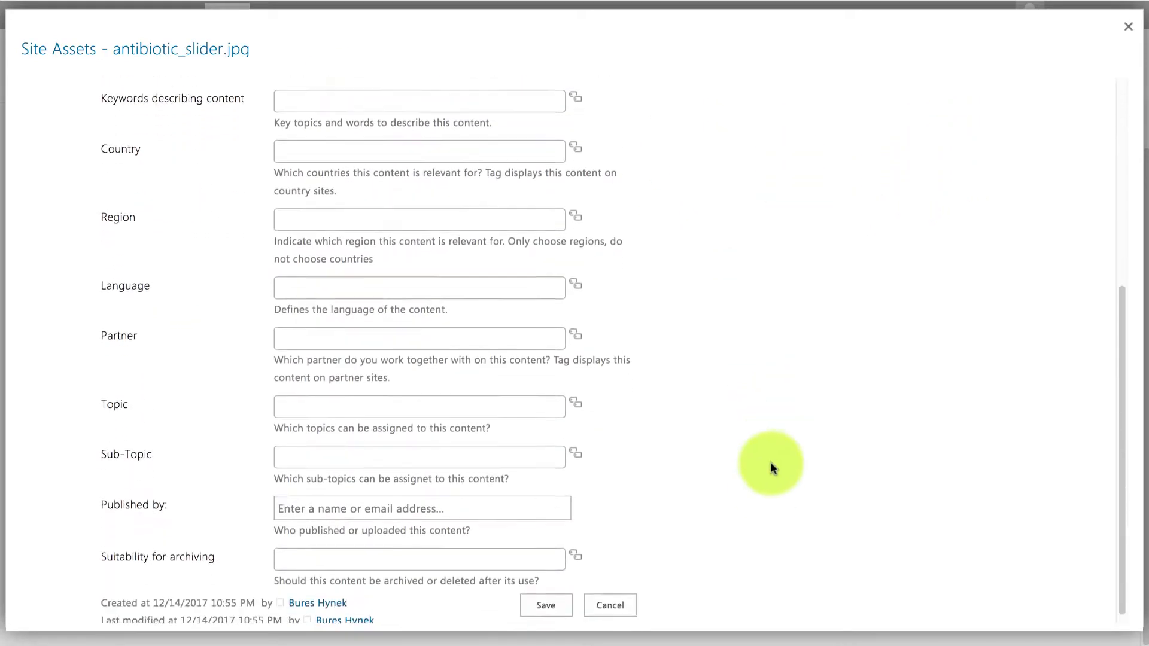
{"action": "left_click", "coordinate": [543, 591]}
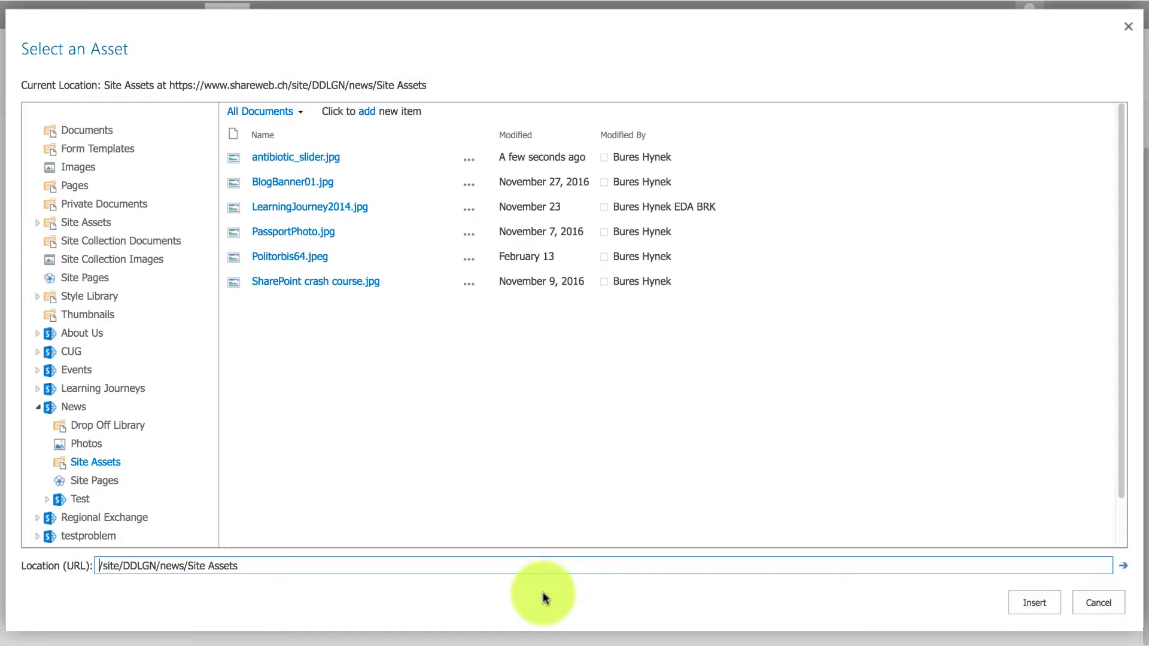
Select antibiotic_slider.jpg in Site Assets and insert it into the post body
{"action": "left_click", "coordinate": [301, 157]}
{"action": "left_click_drag", "start_coordinate": [103, 566], "coordinate": [237, 566]}
{"action": "left_click", "coordinate": [348, 566]}
{"action": "left_click", "coordinate": [308, 566]}
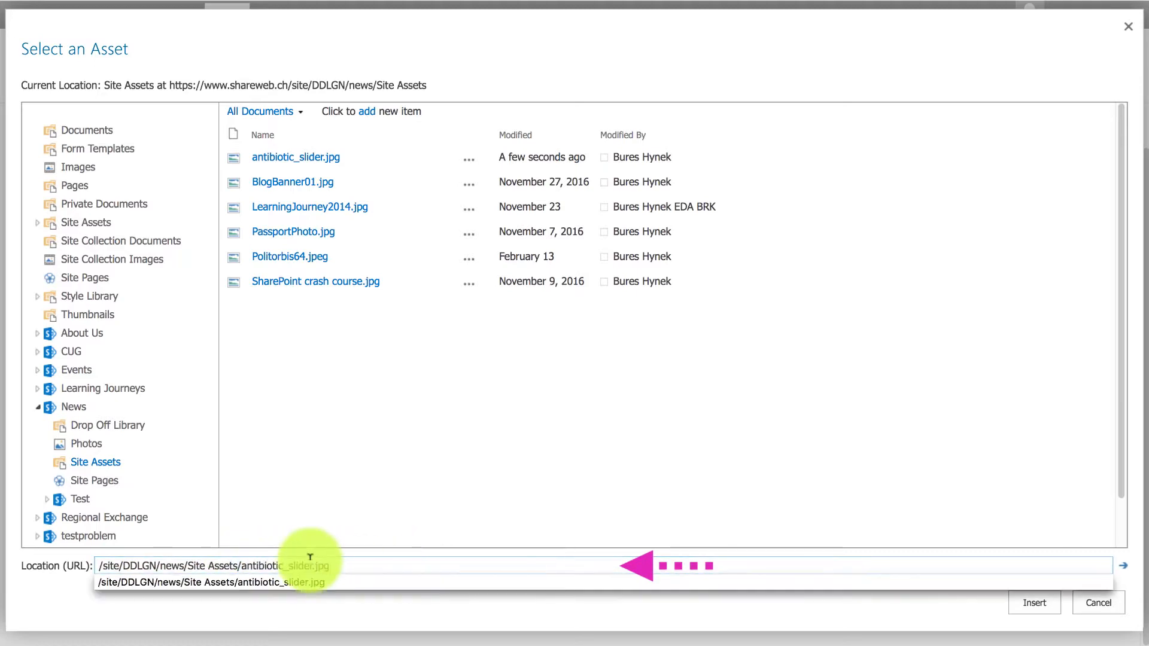
{"action": "left_click", "coordinate": [1025, 602]}
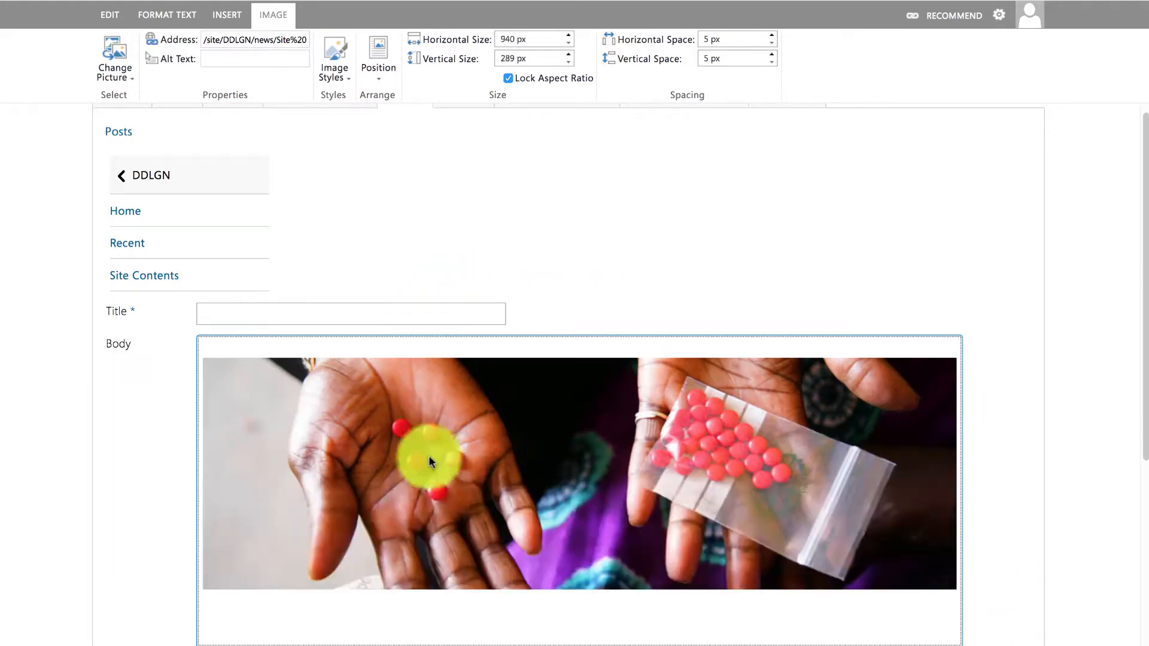
Add "width: 100%;" after the 5px margin in the inserted image's style attribute in the body's HTML source
{"action": "scroll", "coordinate": [699, 547], "scroll_direction": "down", "scroll_amount": 2}
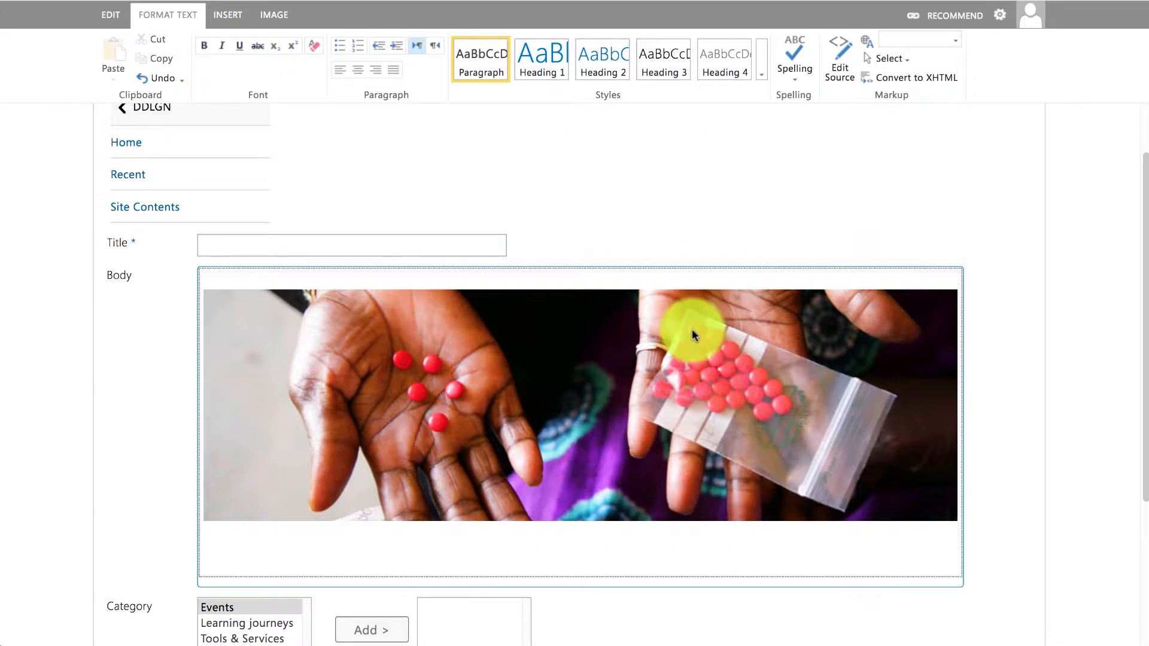
{"action": "left_click", "coordinate": [390, 372]}
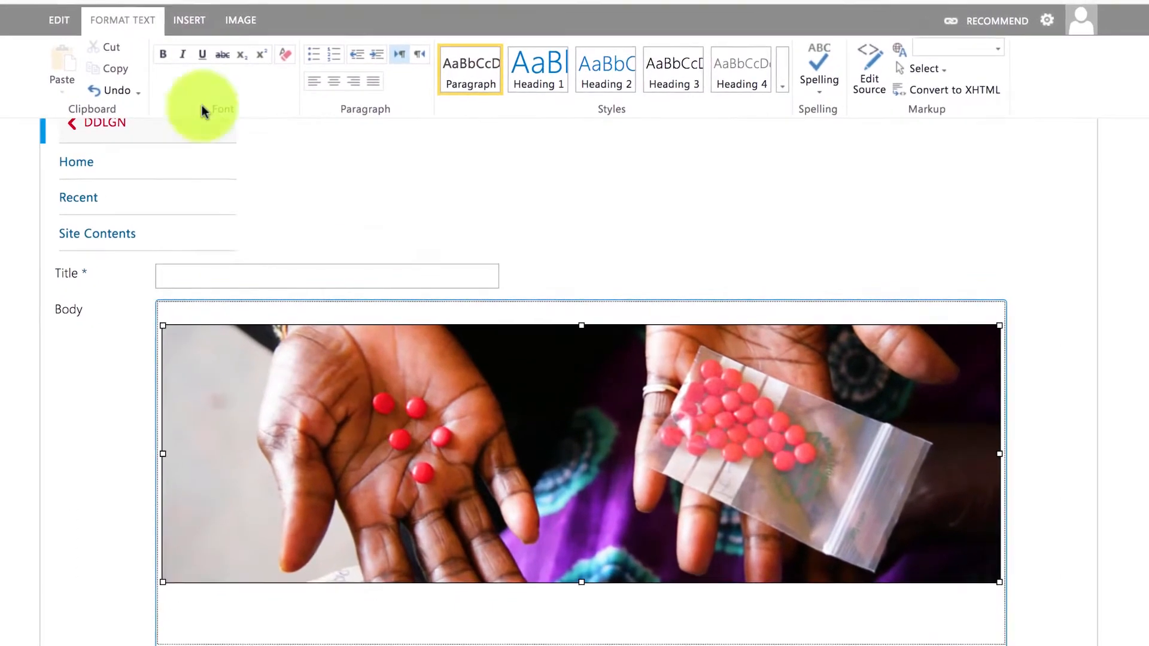
{"action": "left_click", "coordinate": [251, 18]}
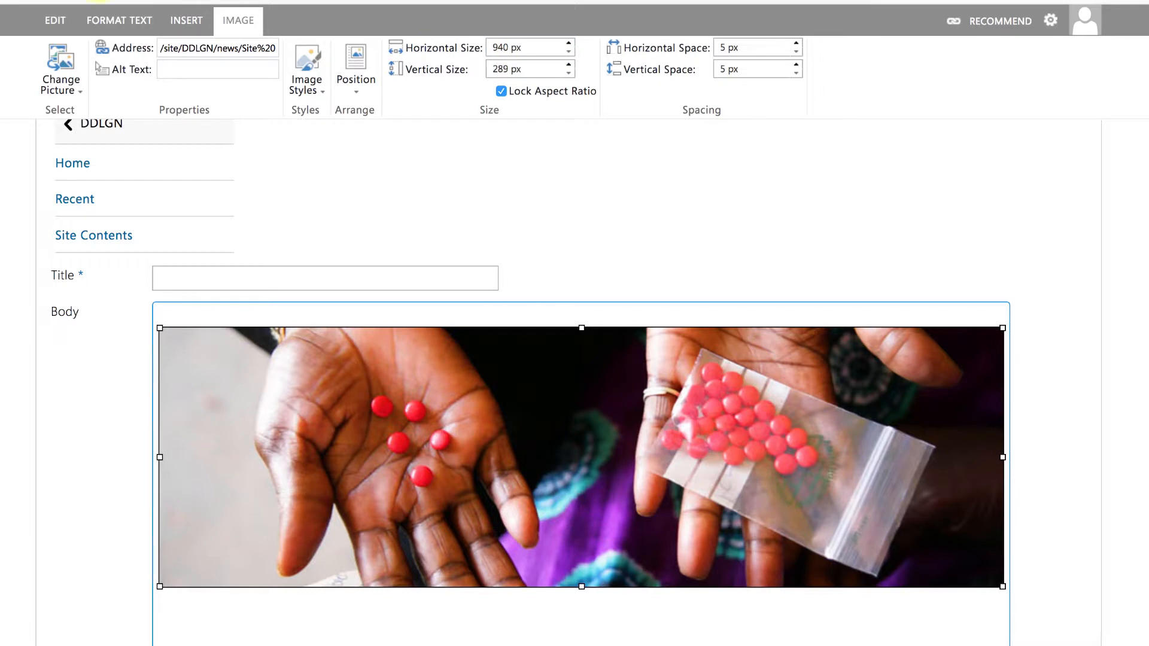
{"action": "left_click", "coordinate": [100, 24]}
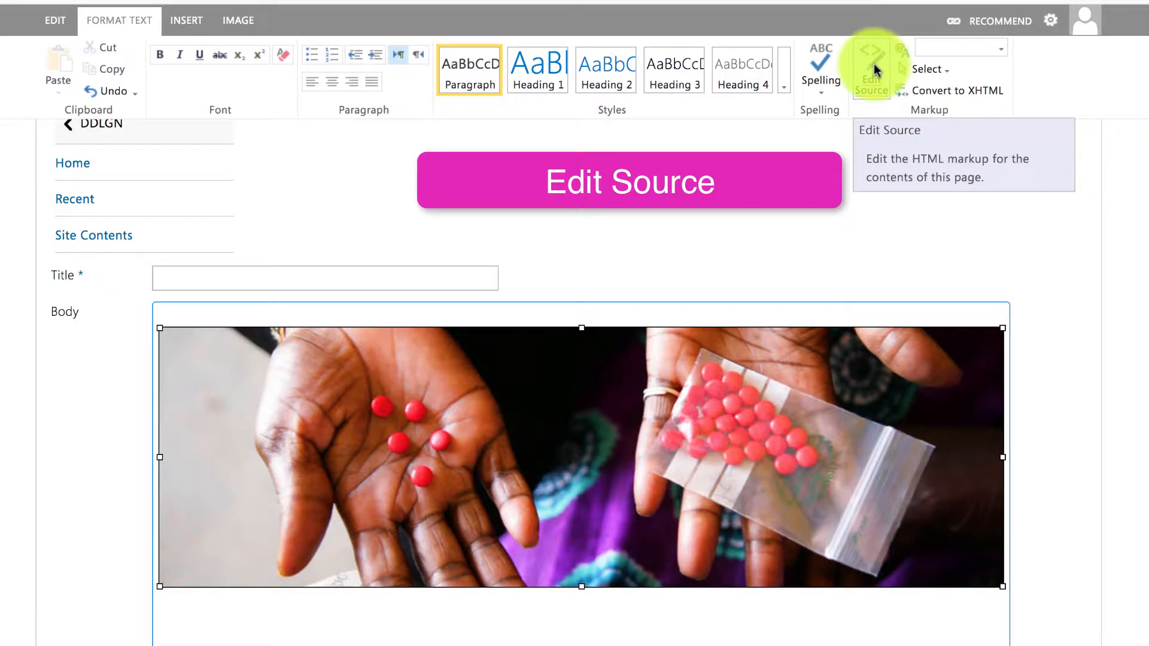
{"action": "left_click", "coordinate": [874, 68]}
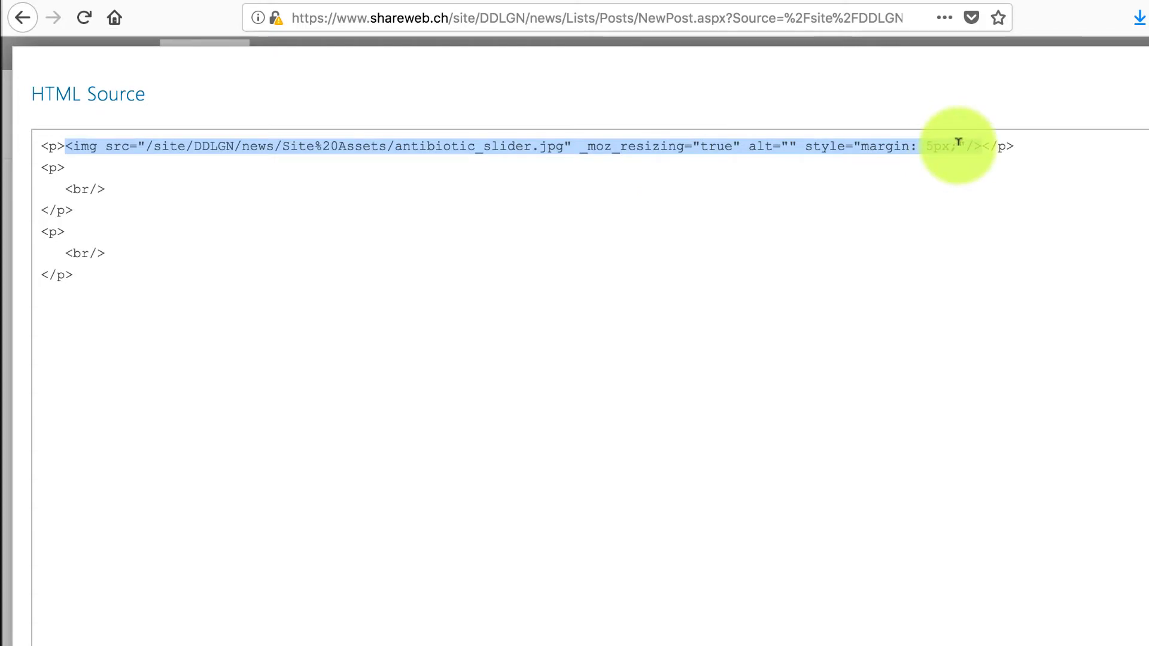
{"action": "left_click", "coordinate": [1090, 142]}
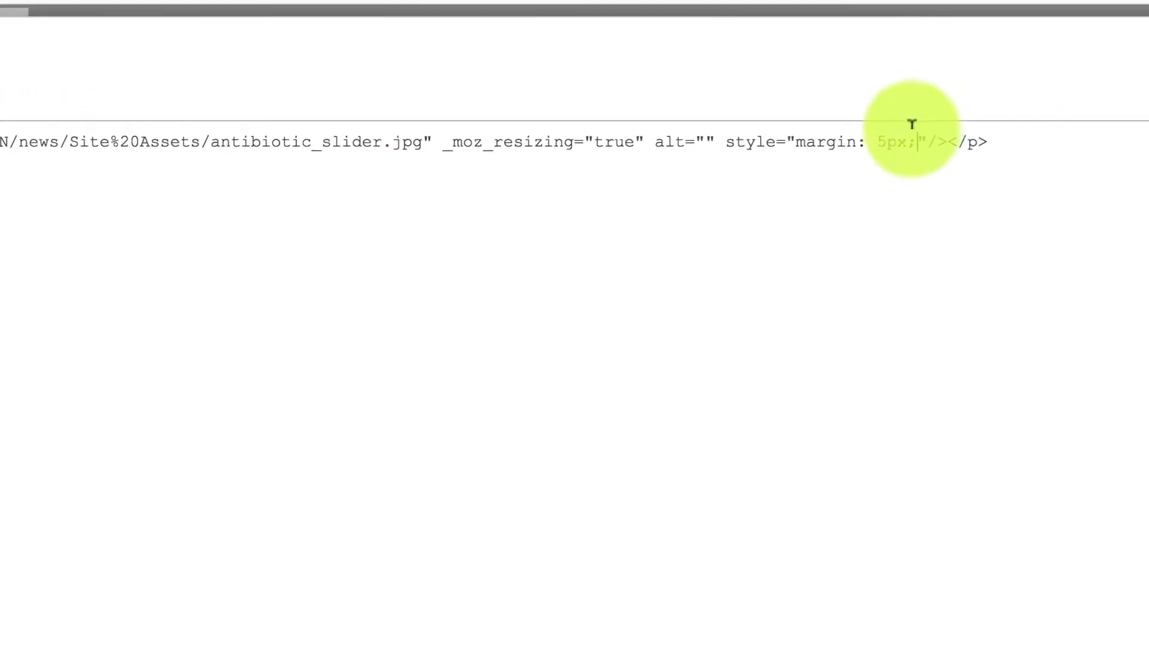
{"action": "left_click", "coordinate": [898, 138]}
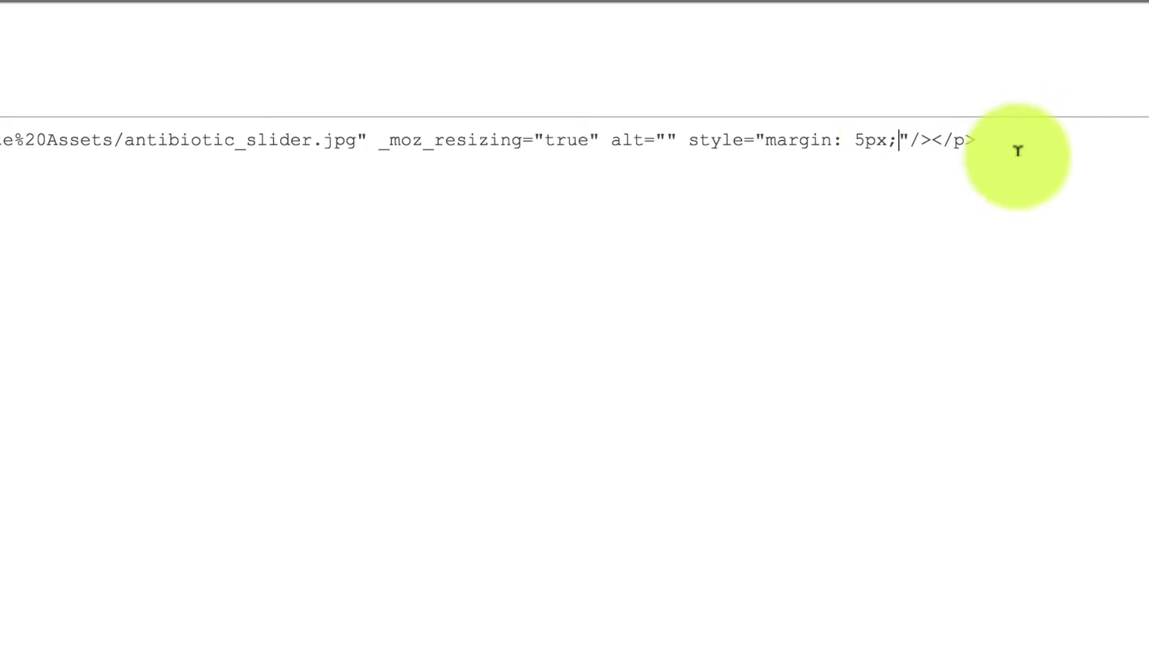
{"action": "type", "text": "width: 100%;"}
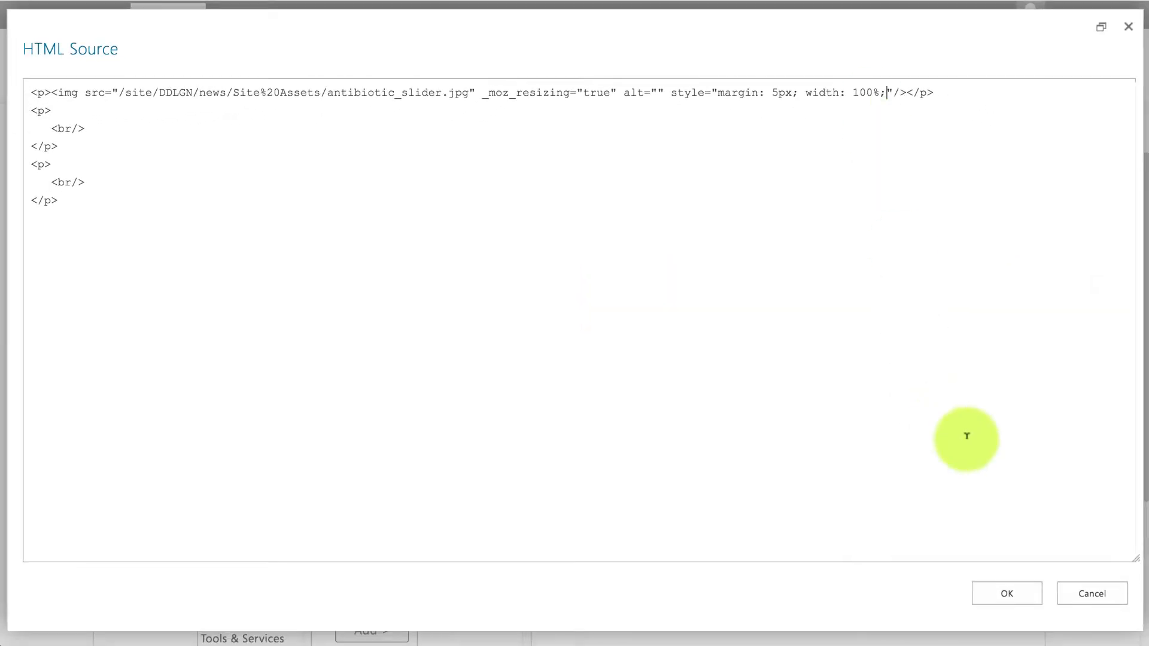
{"action": "left_click", "coordinate": [1010, 592]}
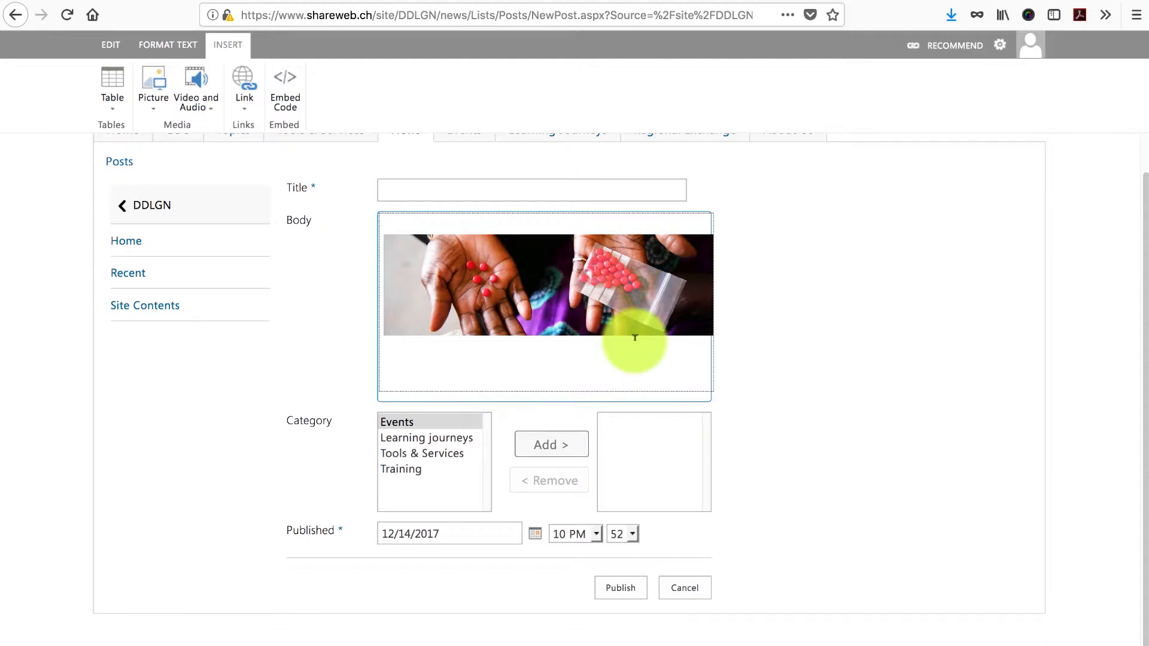
Write "New report out today. Download the document or go to the Webpage." below the picture and start a SharePoint link on "Download"
{"action": "type", "text": "New report out today. Download the document or go to the Webpage."}
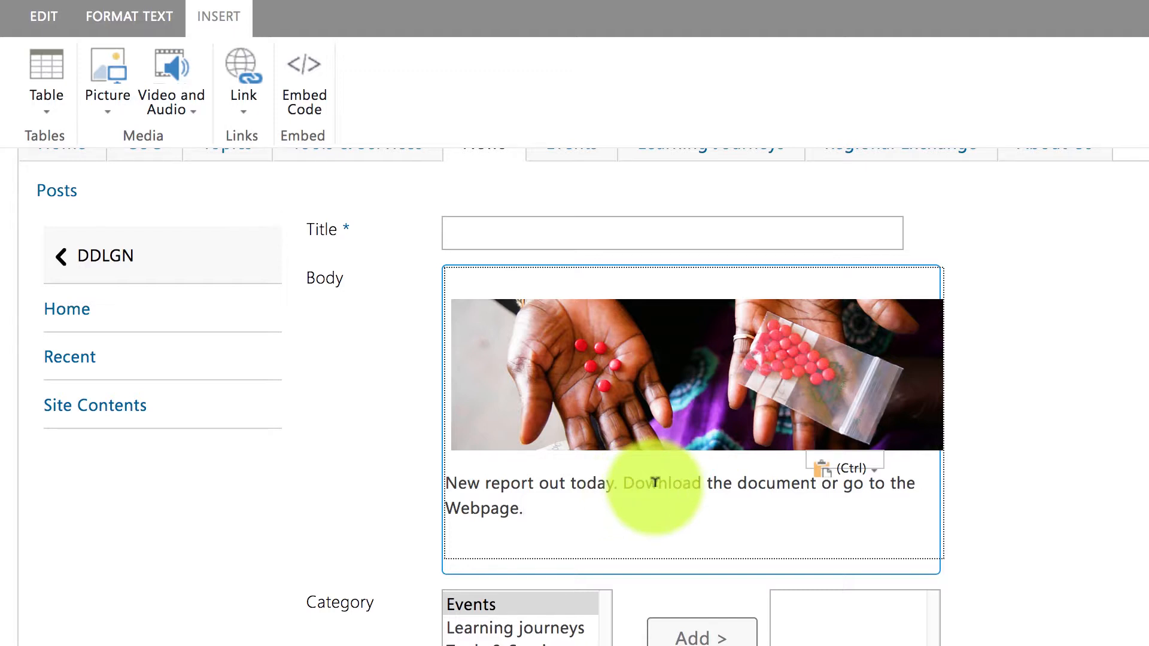
{"action": "left_click_drag", "start_coordinate": [622, 482], "coordinate": [700, 467]}
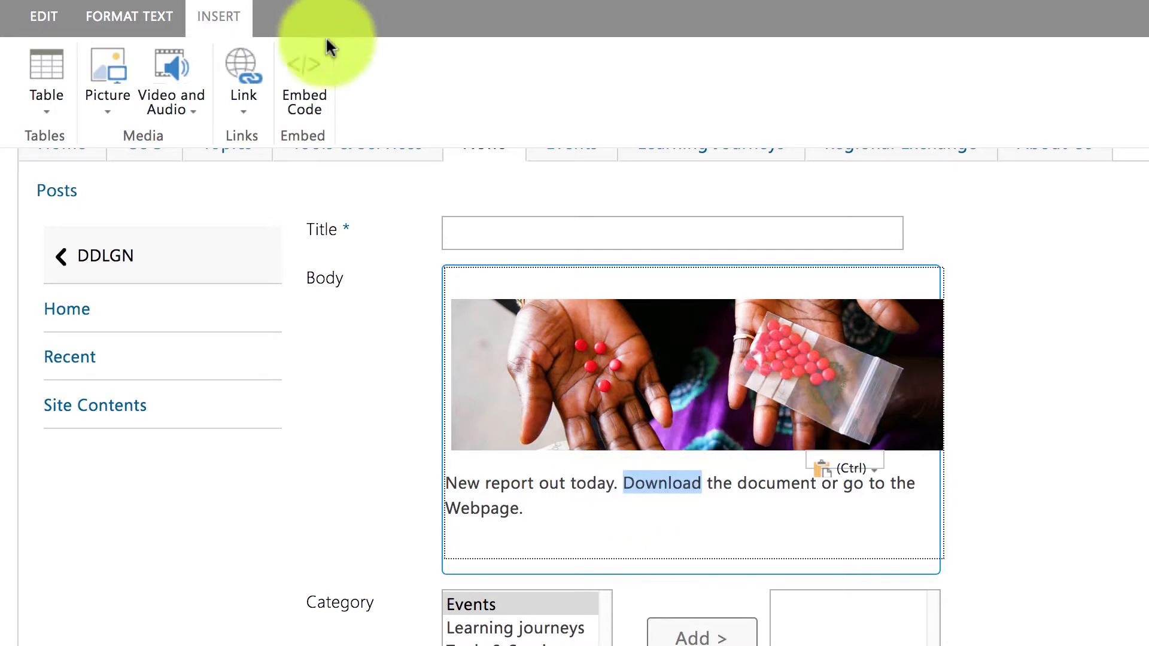
{"action": "left_click", "coordinate": [249, 54]}
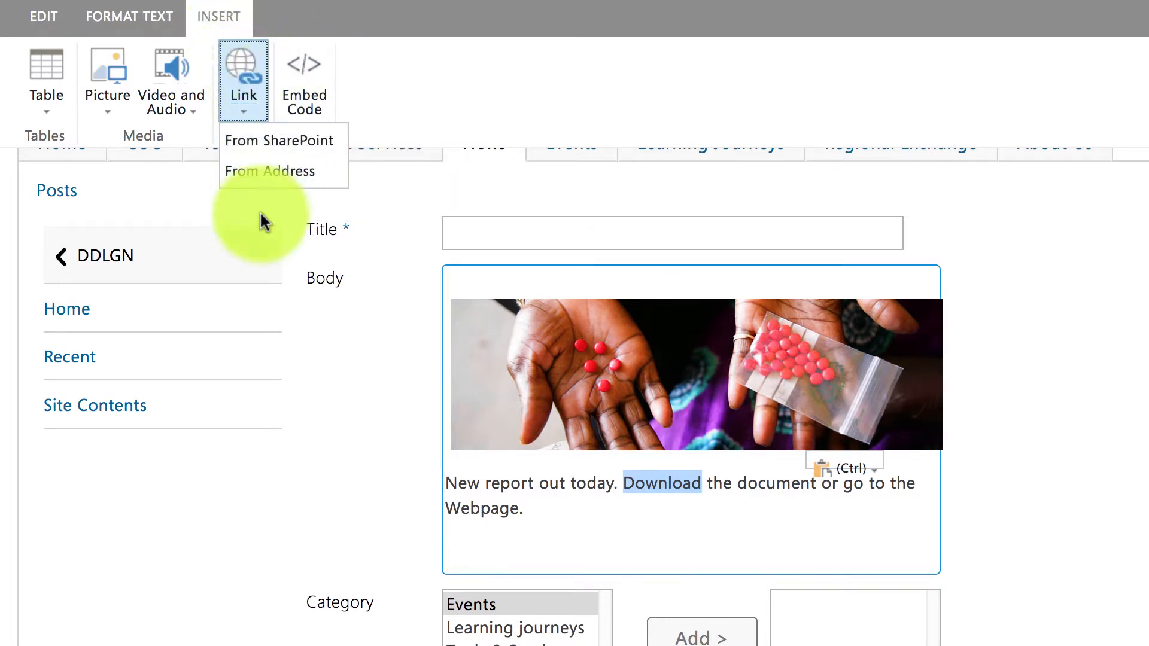
{"action": "left_click", "coordinate": [264, 139]}
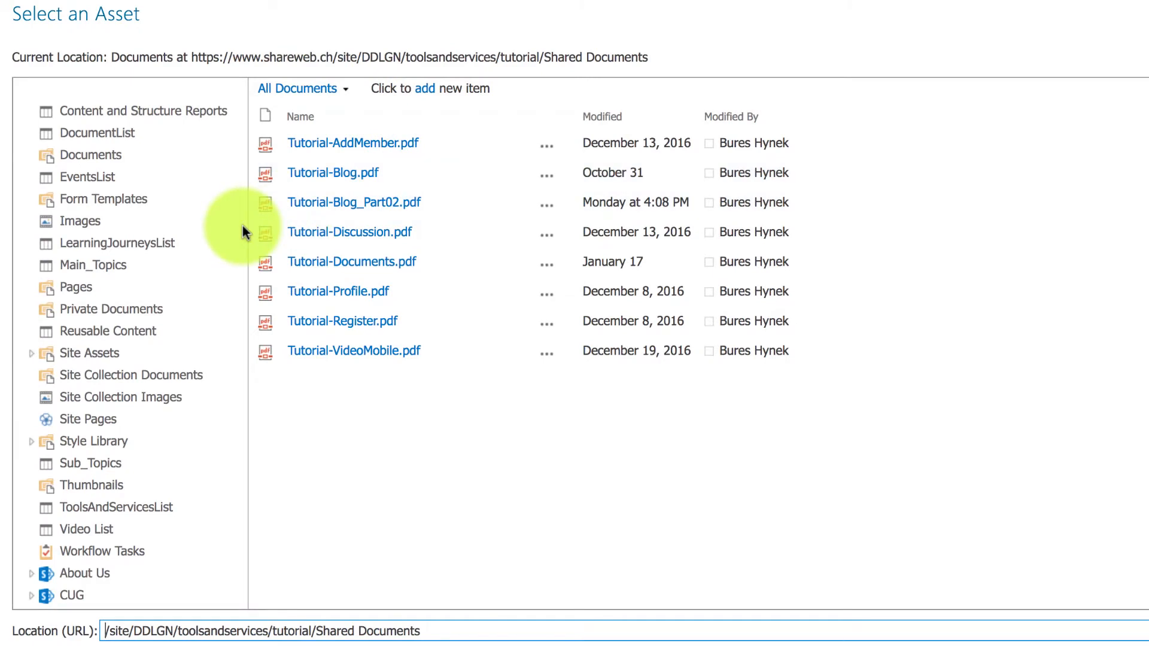
Choose the Site Assets library of the News site as the location for the link's document
{"action": "scroll", "coordinate": [242, 225], "scroll_direction": "down", "scroll_amount": 3}
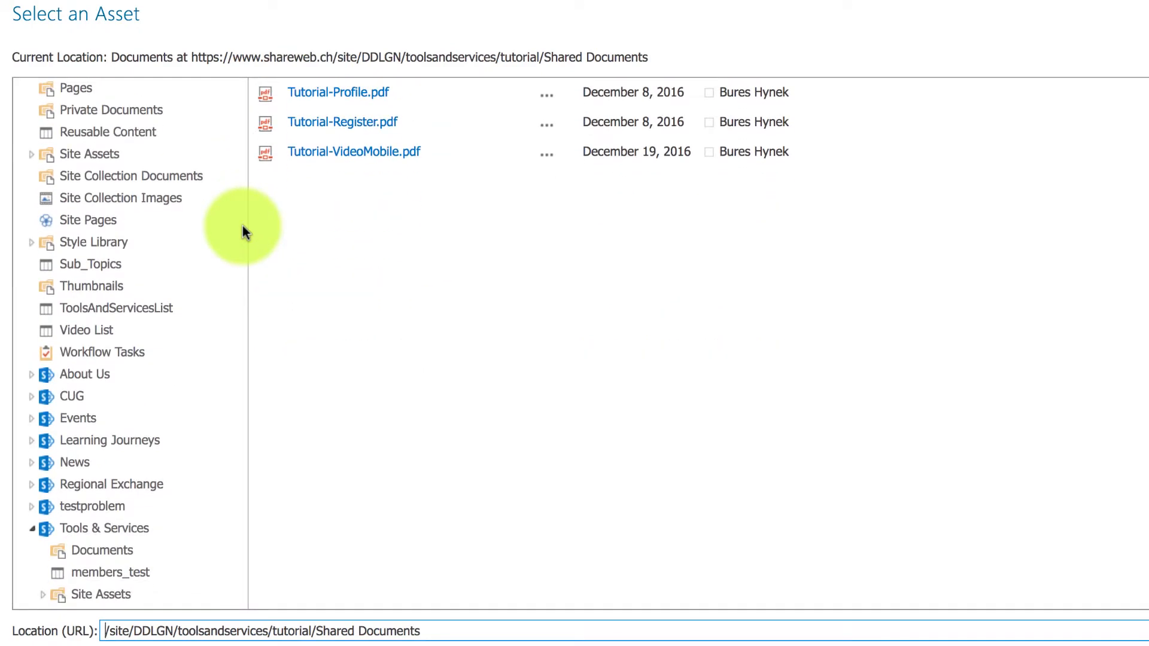
{"action": "scroll", "coordinate": [242, 225], "scroll_direction": "down", "scroll_amount": 5}
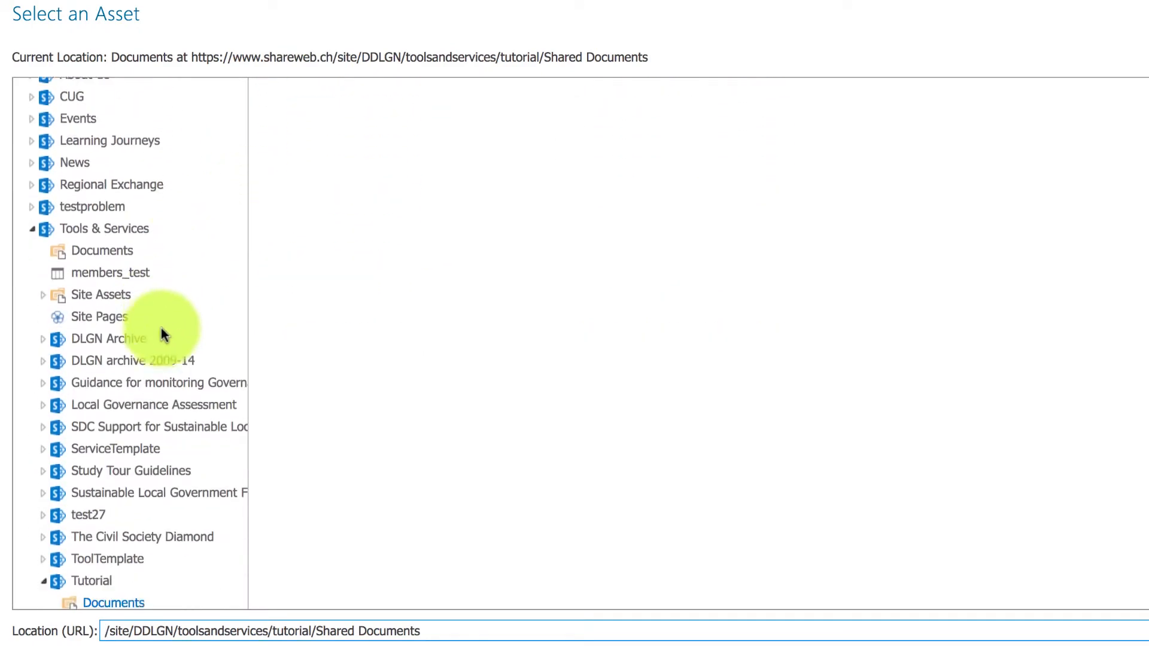
{"action": "left_click", "coordinate": [32, 216]}
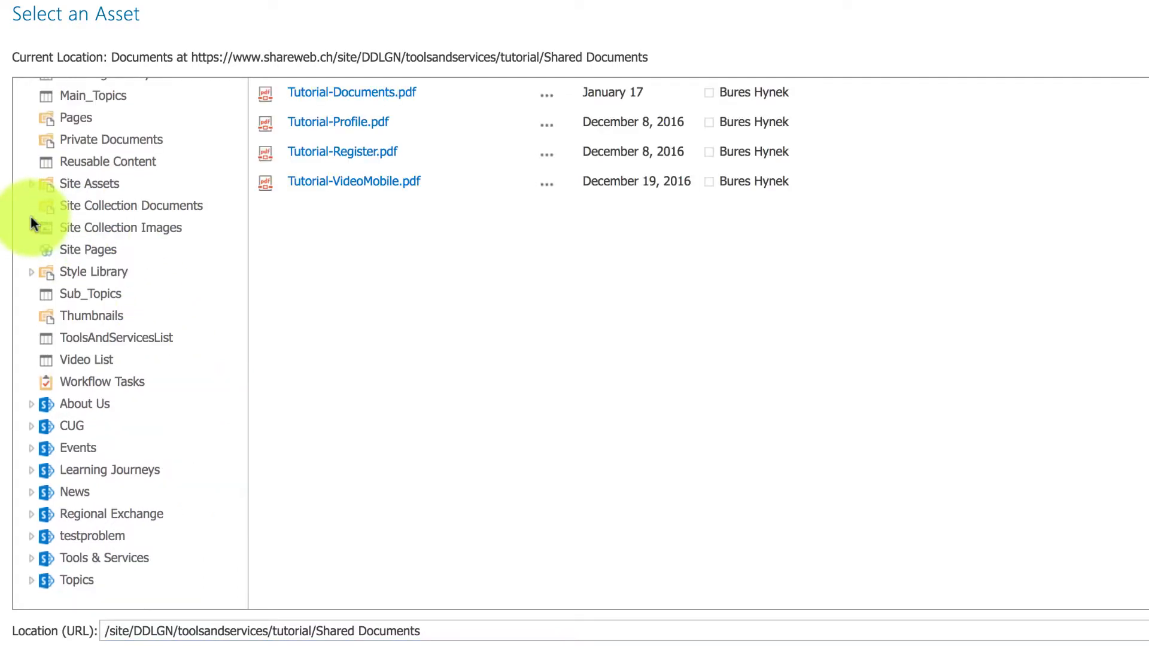
{"action": "left_click", "coordinate": [31, 494]}
{"action": "scroll", "coordinate": [54, 502], "scroll_direction": "down", "scroll_amount": 3}
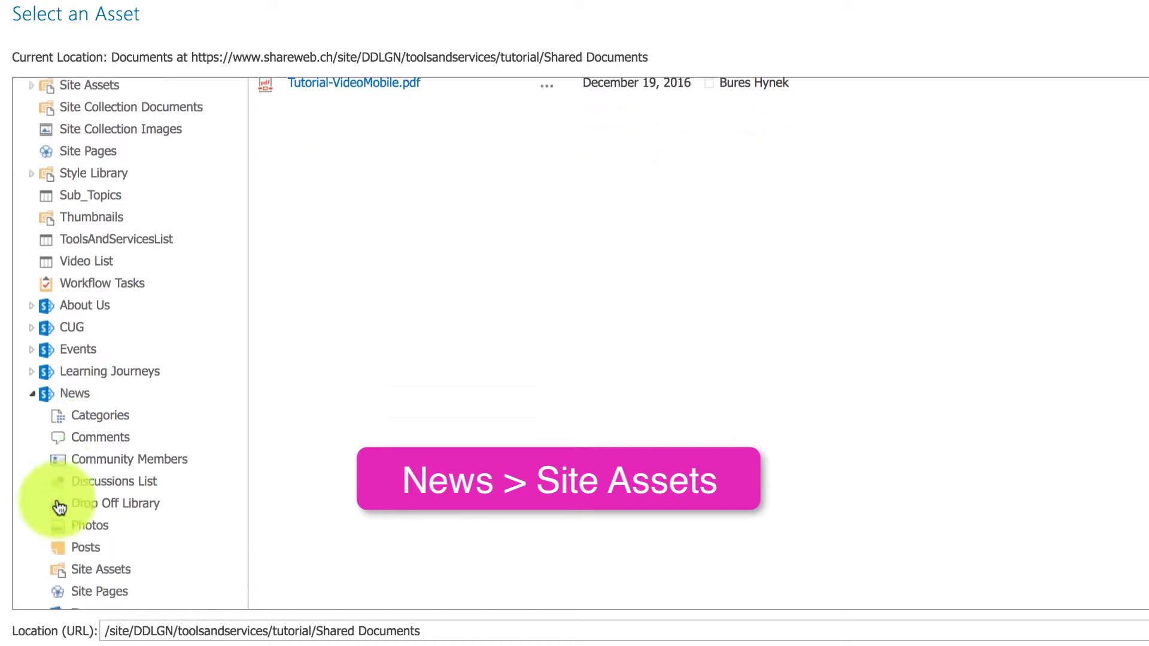
{"action": "left_click", "coordinate": [102, 473]}
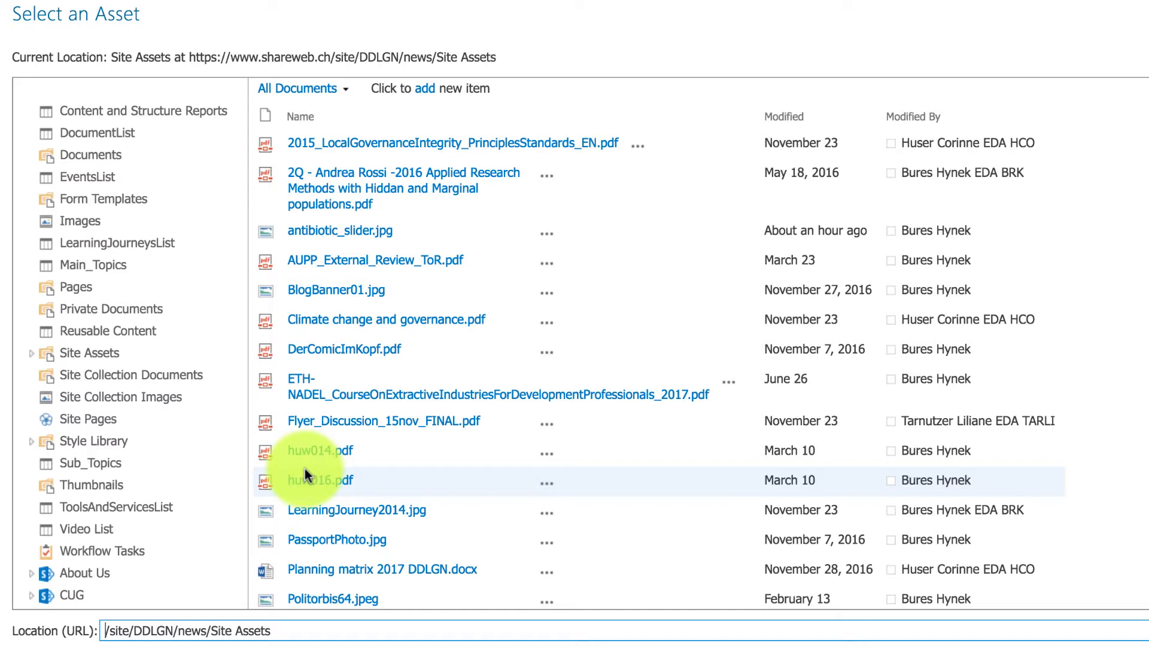
Upload GovTransversal-Title00.pdf from the Downloads folder to Site Assets and save its properties form with the optional fields left empty
{"action": "scroll", "coordinate": [202, 461], "scroll_direction": "down", "scroll_amount": 6}
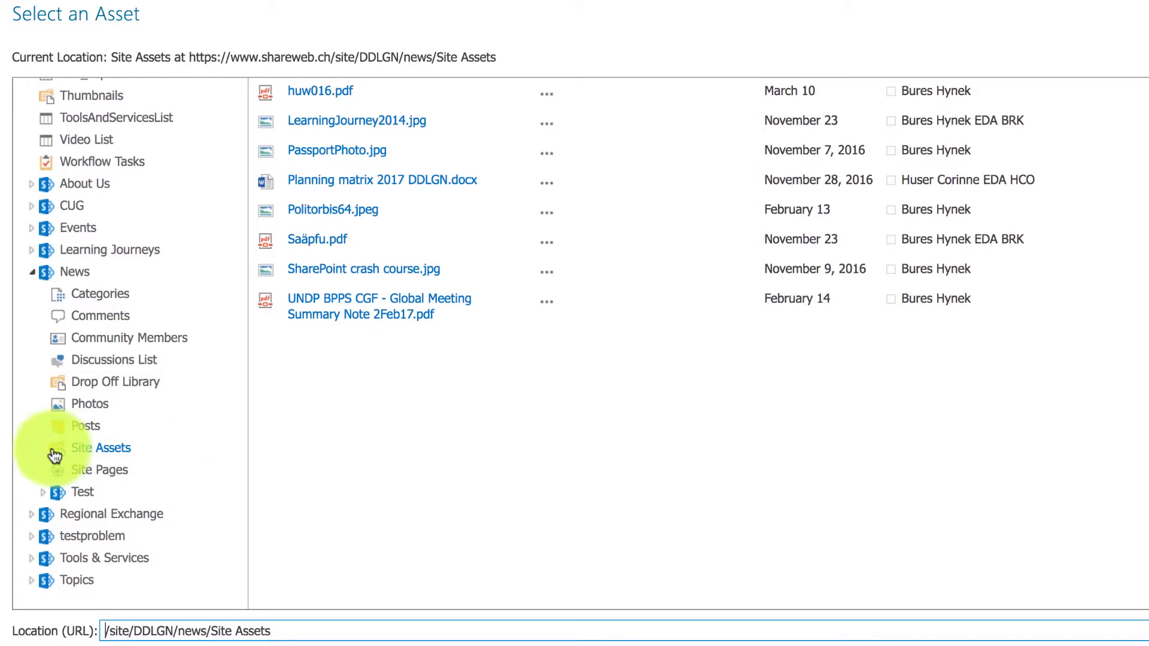
{"action": "scroll", "coordinate": [631, 440], "scroll_direction": "up", "scroll_amount": 5}
{"action": "scroll", "coordinate": [633, 442], "scroll_direction": "up", "scroll_amount": 1}
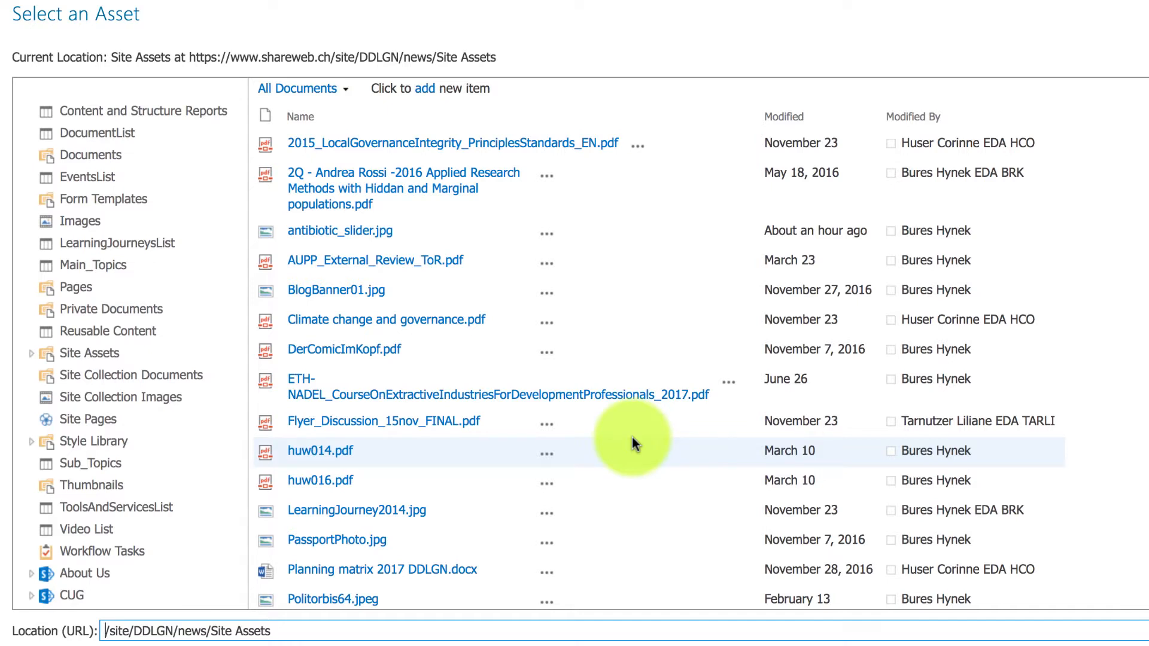
{"action": "left_click", "coordinate": [429, 89]}
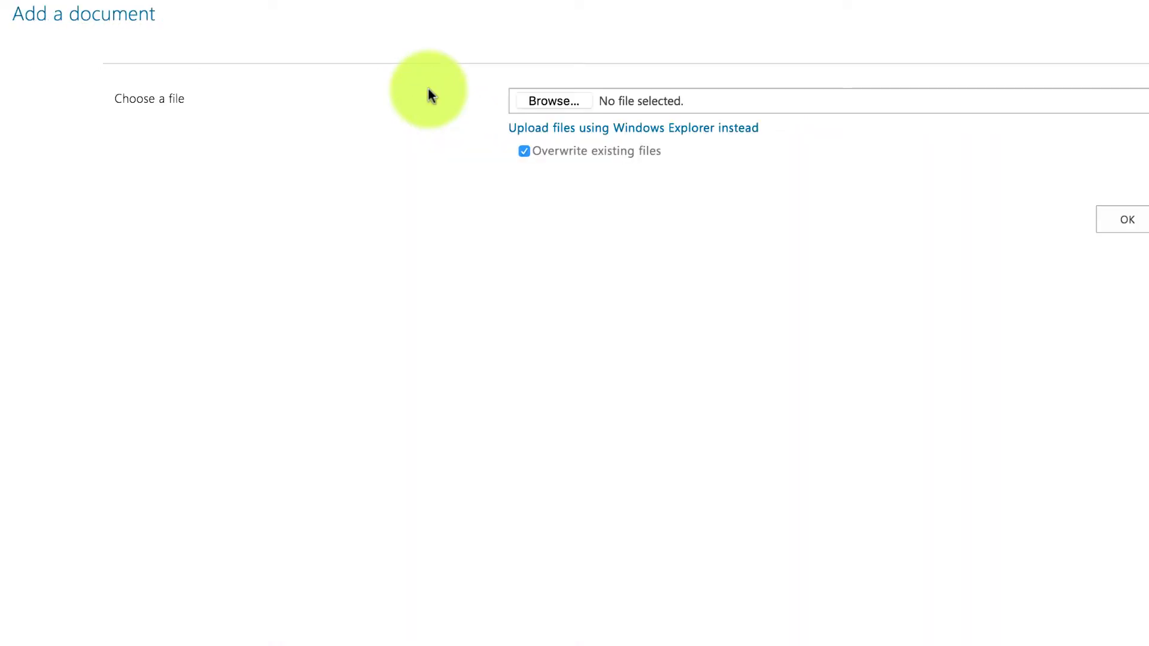
{"action": "left_click", "coordinate": [476, 114]}
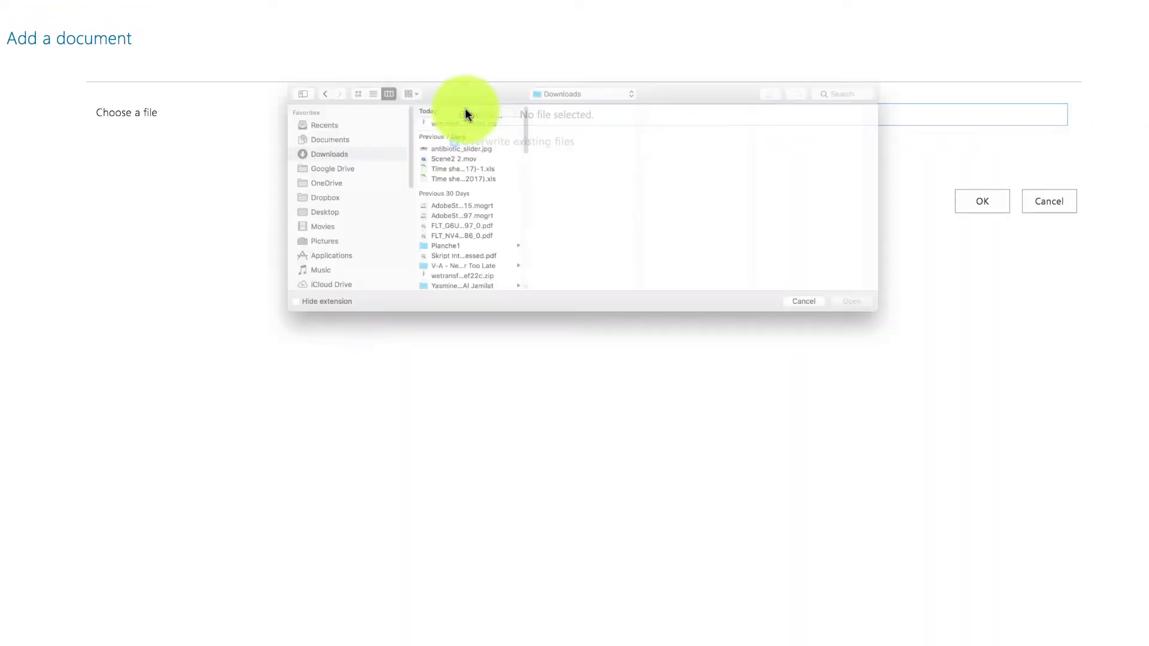
{"action": "left_click", "coordinate": [378, 87]}
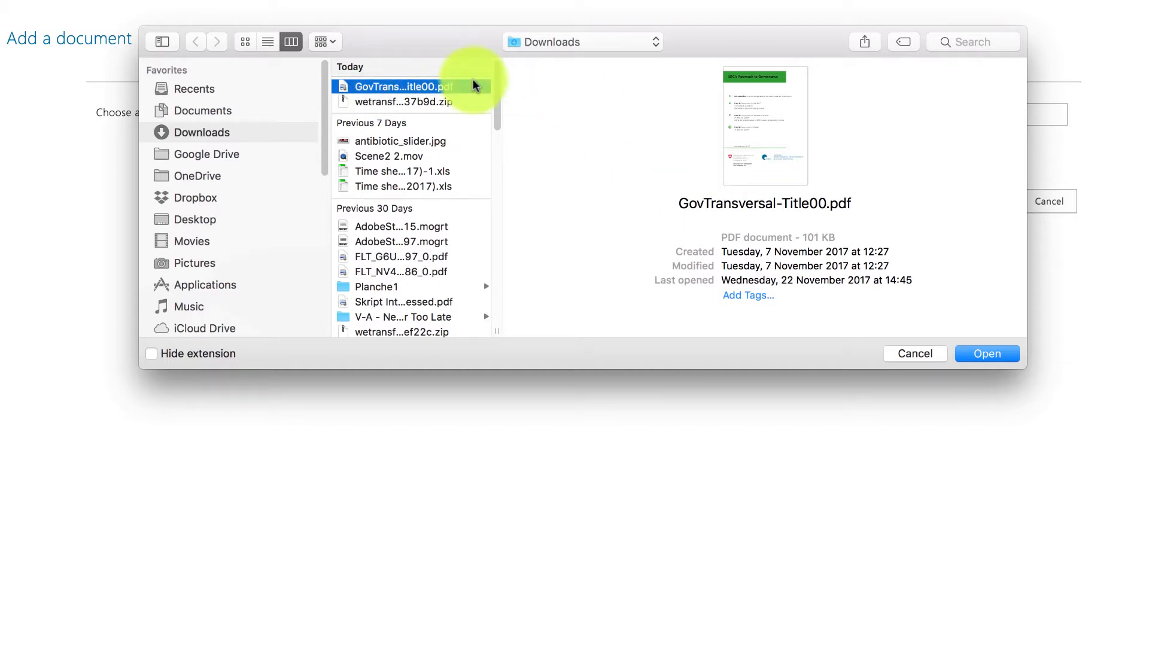
{"action": "left_click_drag", "start_coordinate": [491, 333], "coordinate": [522, 332]}
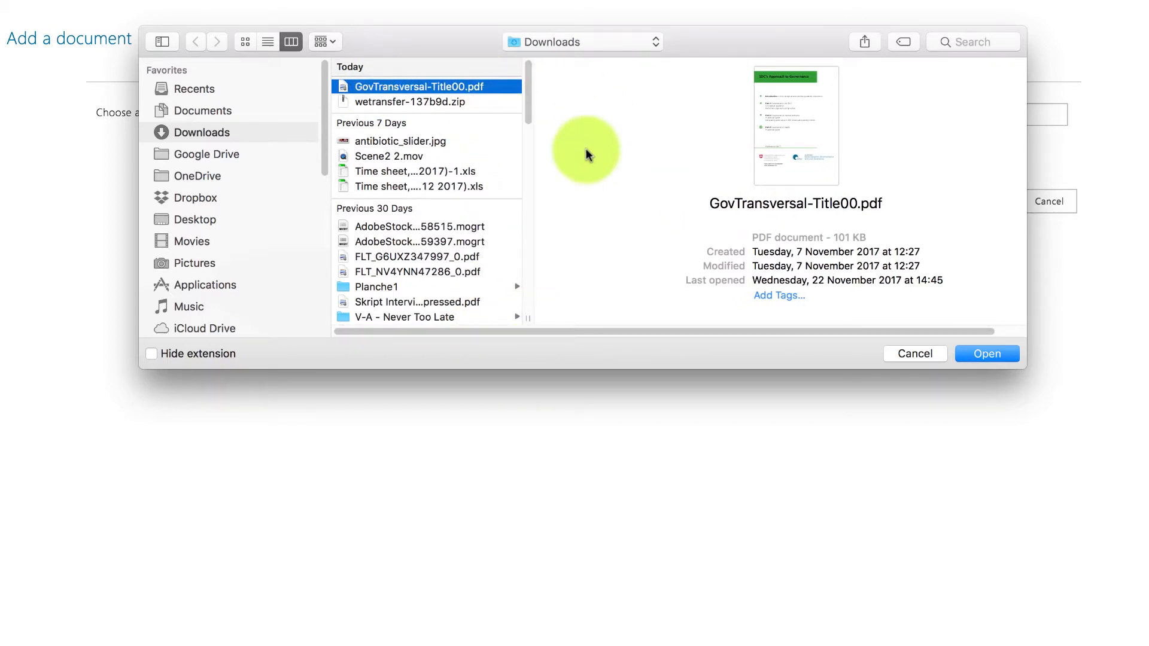
{"action": "left_click", "coordinate": [988, 353]}
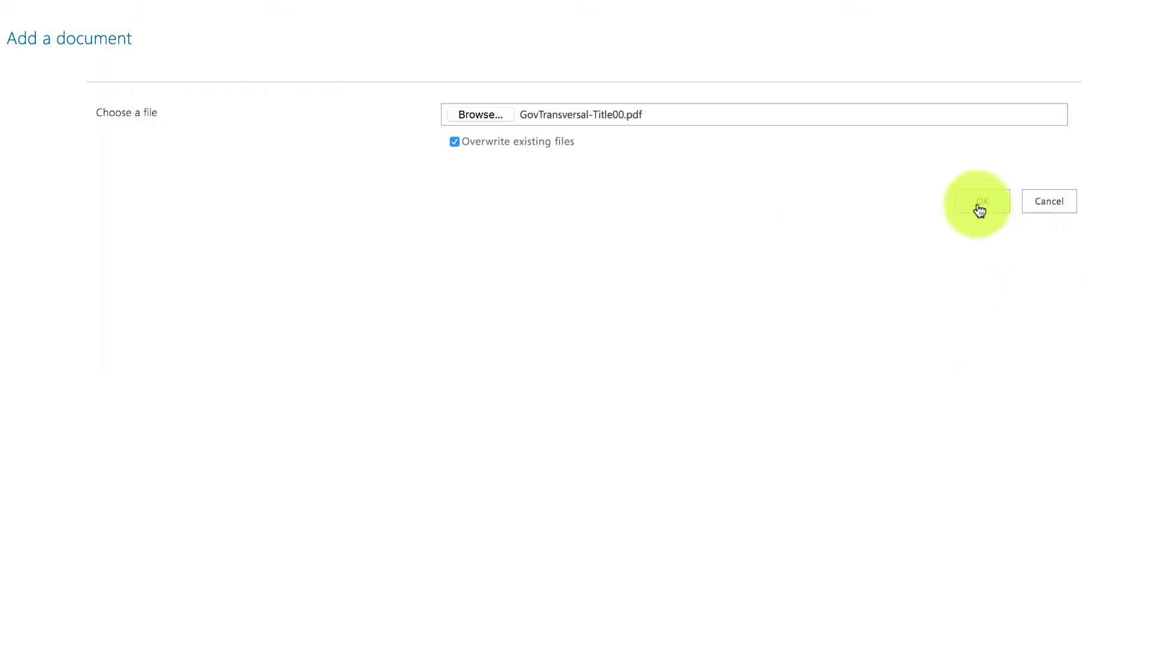
{"action": "left_click", "coordinate": [978, 207]}
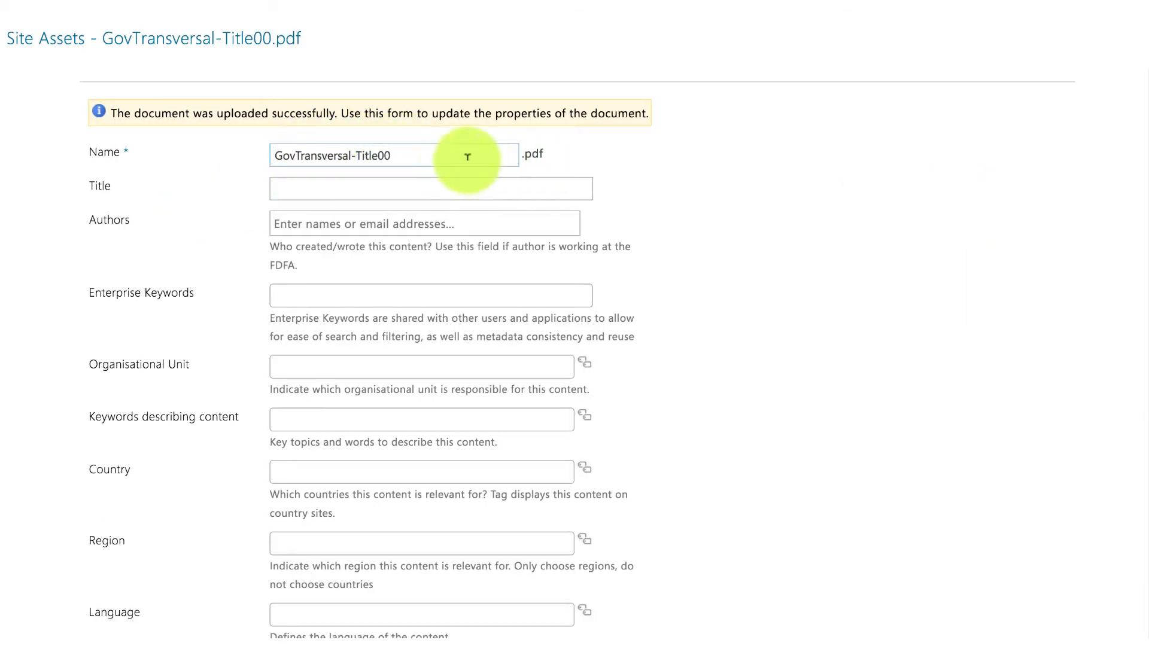
{"action": "scroll", "coordinate": [706, 251], "scroll_direction": "down", "scroll_amount": 5}
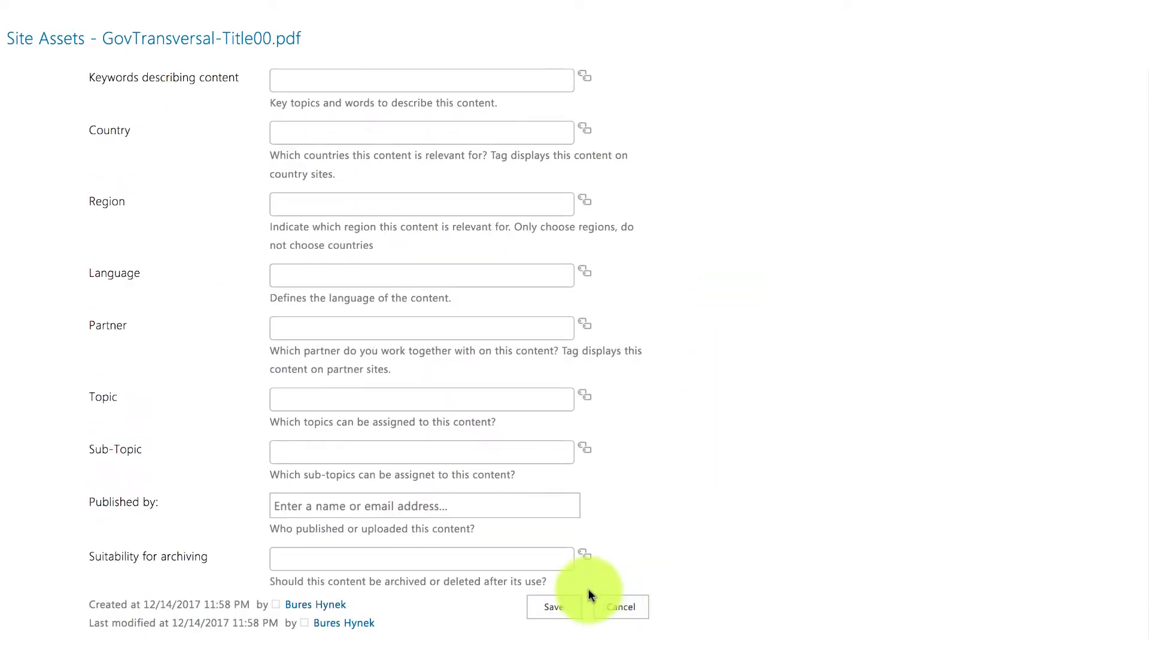
{"action": "left_click", "coordinate": [569, 607]}
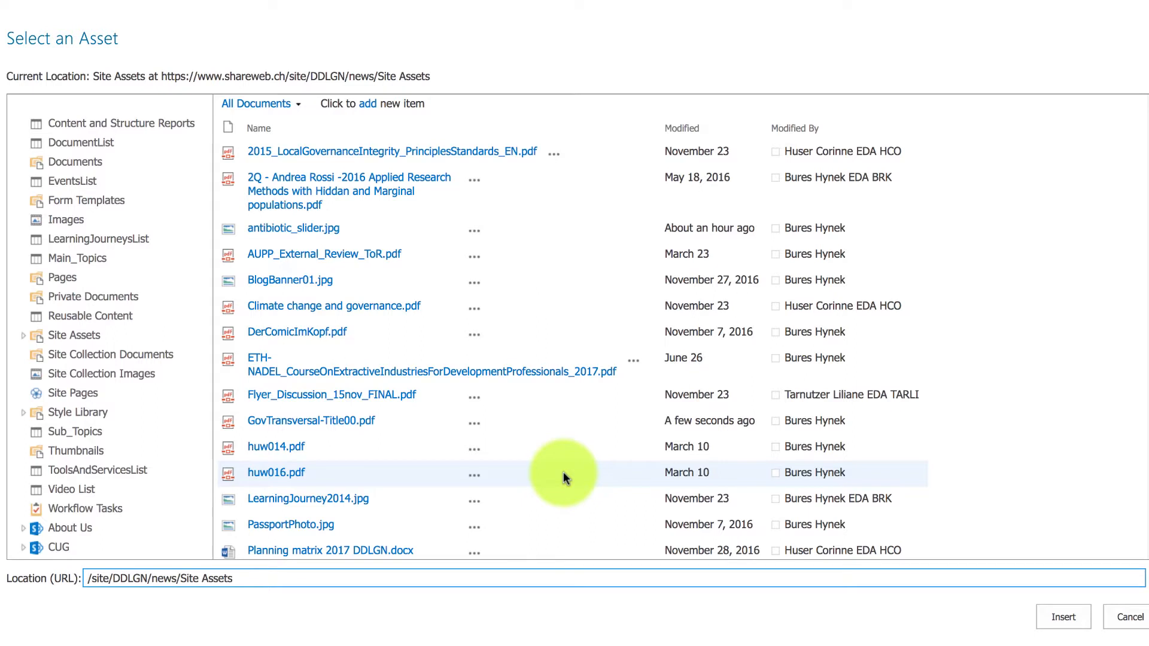
Select GovTransversal-Title00.pdf in Site Assets and insert it as the target of the "Download" link
{"action": "scroll", "coordinate": [529, 459], "scroll_direction": "down", "scroll_amount": 3}
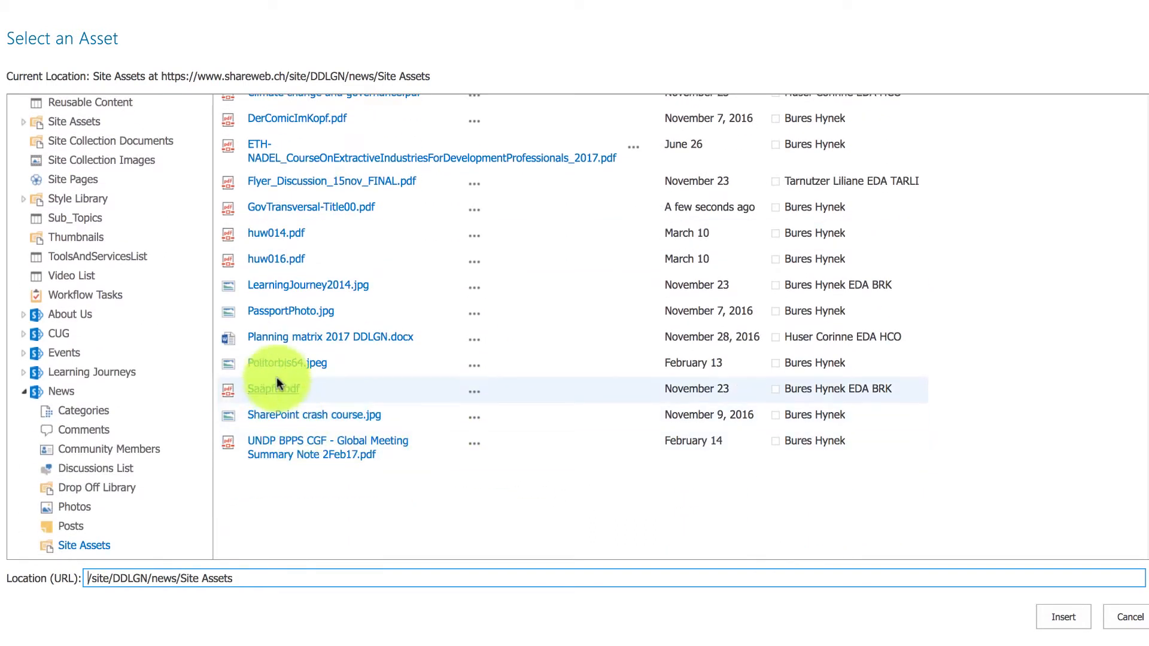
{"action": "left_click", "coordinate": [294, 211]}
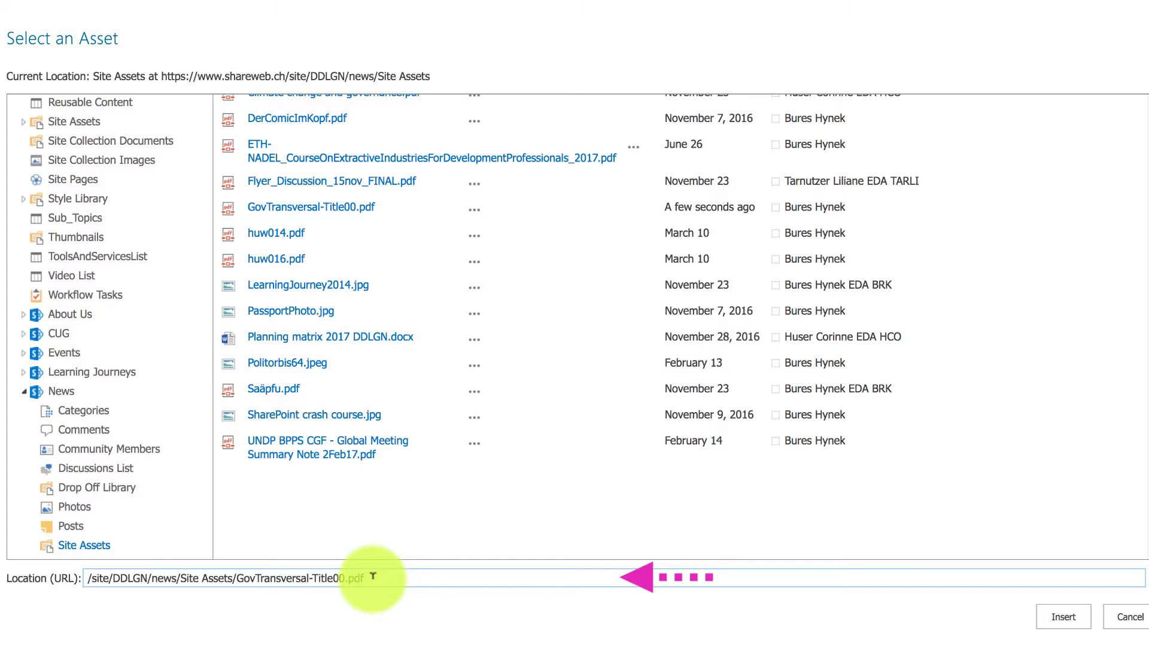
{"action": "left_click", "coordinate": [1059, 620]}
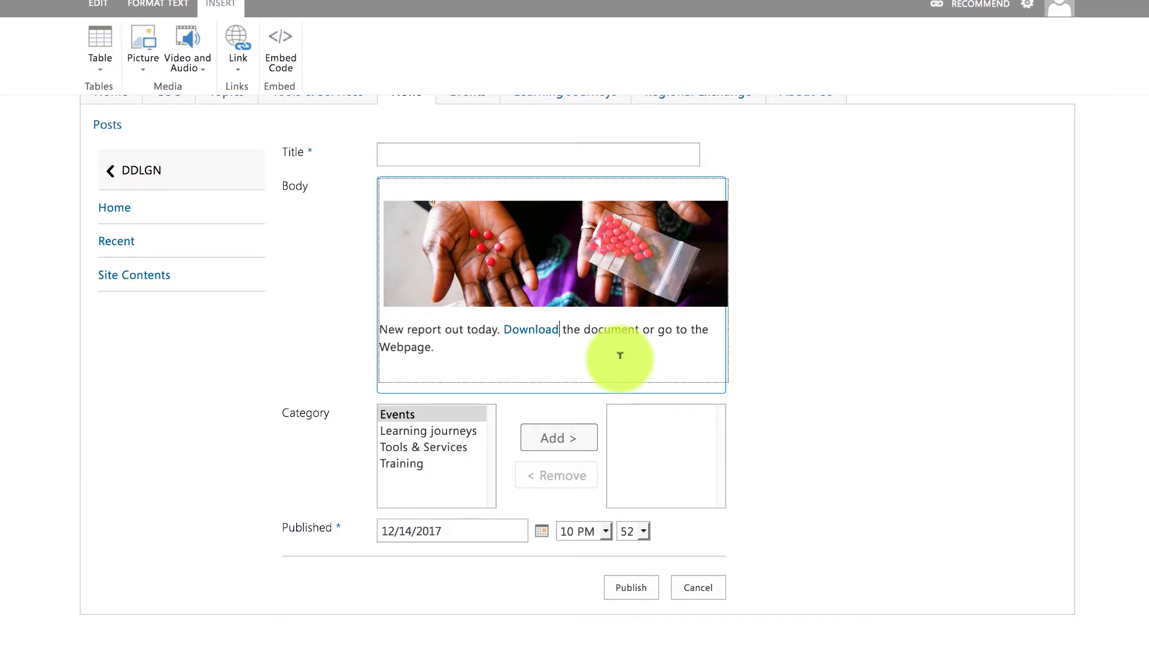
Copy the web address of the IDS article "Leaders meet in Japan to achieve health for all by 2030" and return to the new post
{"action": "left_click", "coordinate": [326, 18]}
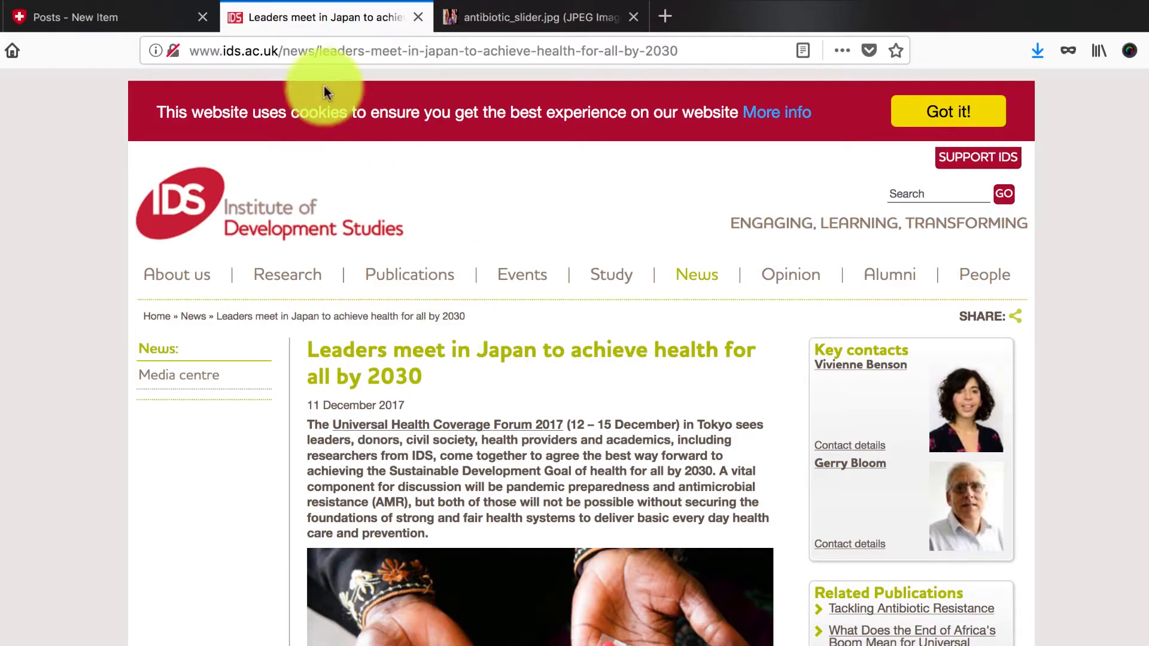
{"action": "left_click", "coordinate": [314, 44]}
{"action": "key", "text": "ctrl+c"}
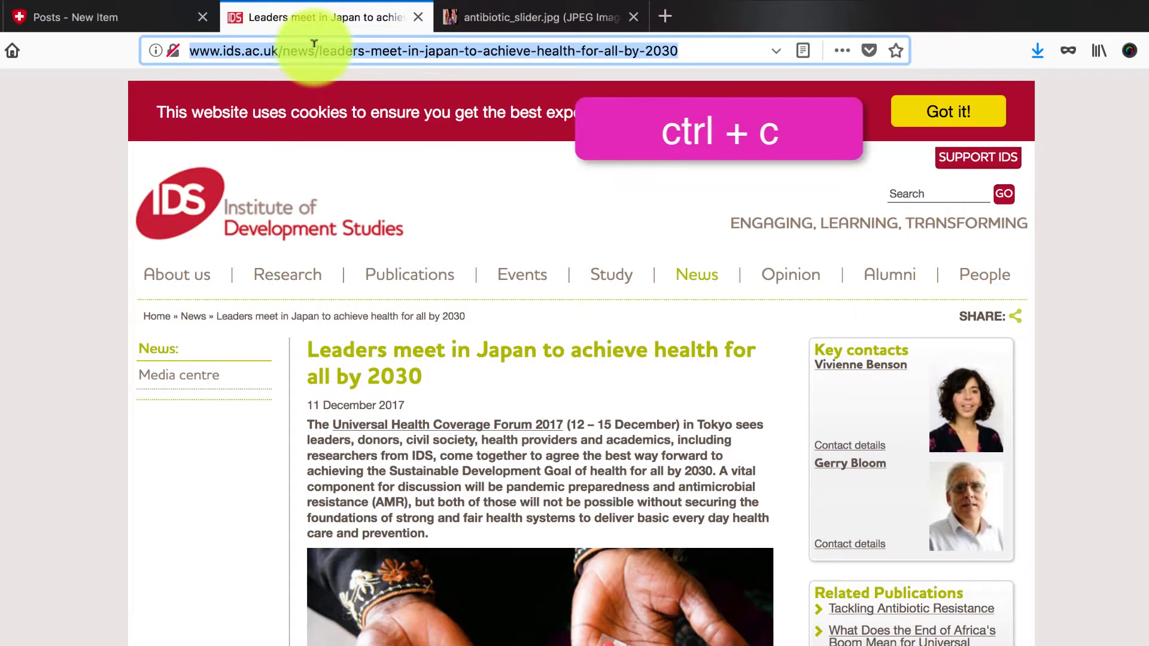
{"action": "left_click", "coordinate": [131, 19]}
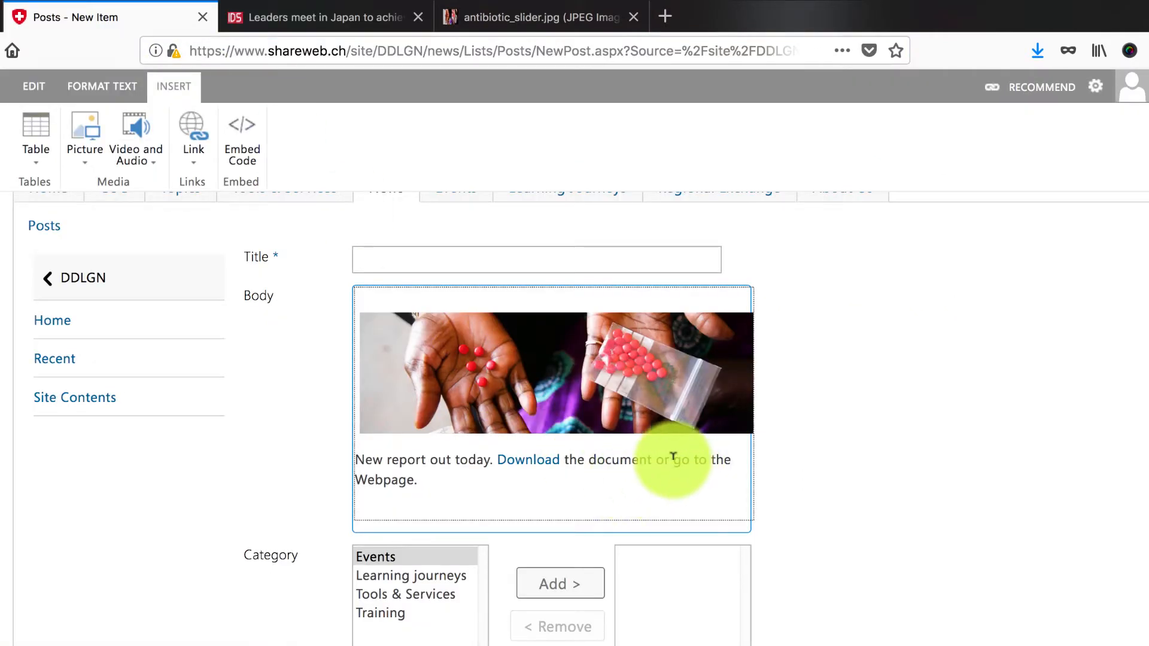
Link the words "go to the Webpage" in the post body to the copied IDS article address
{"action": "left_click_drag", "start_coordinate": [673, 459], "coordinate": [408, 477]}
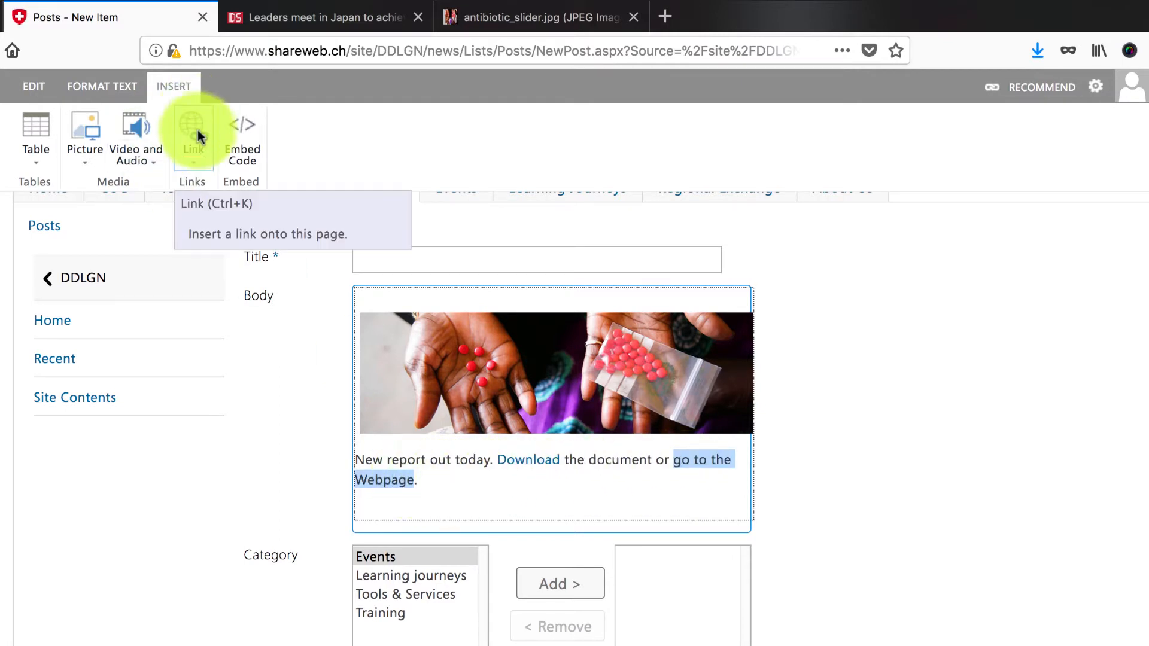
{"action": "left_click", "coordinate": [194, 158]}
{"action": "left_click", "coordinate": [199, 217]}
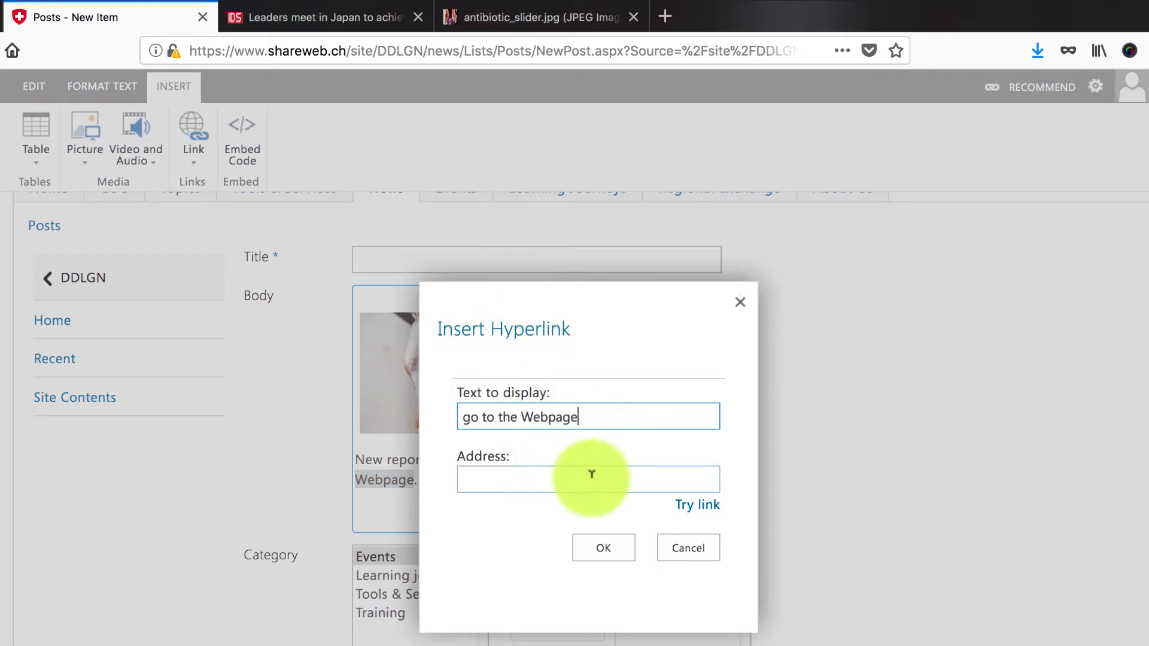
{"action": "left_click", "coordinate": [588, 476]}
{"action": "key", "text": "ctrl+v"}
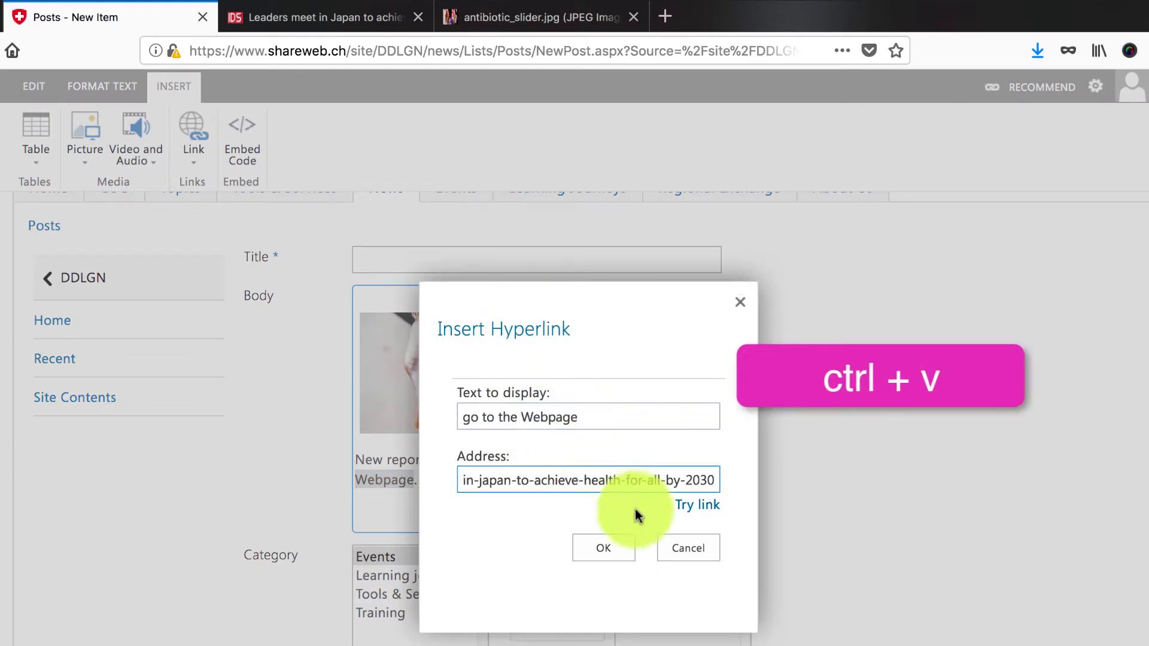
{"action": "left_click", "coordinate": [621, 554]}
{"action": "left_click", "coordinate": [526, 506]}
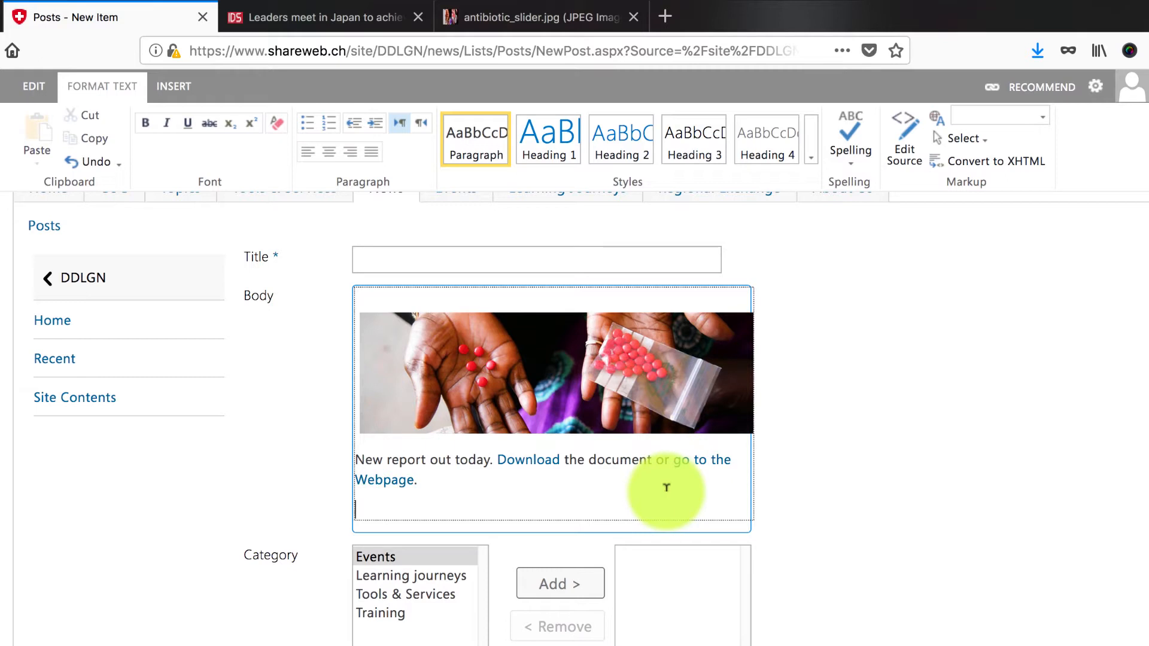
Title the post "New report out today!" and assign it the Events and Training categories
{"action": "left_click", "coordinate": [434, 260]}
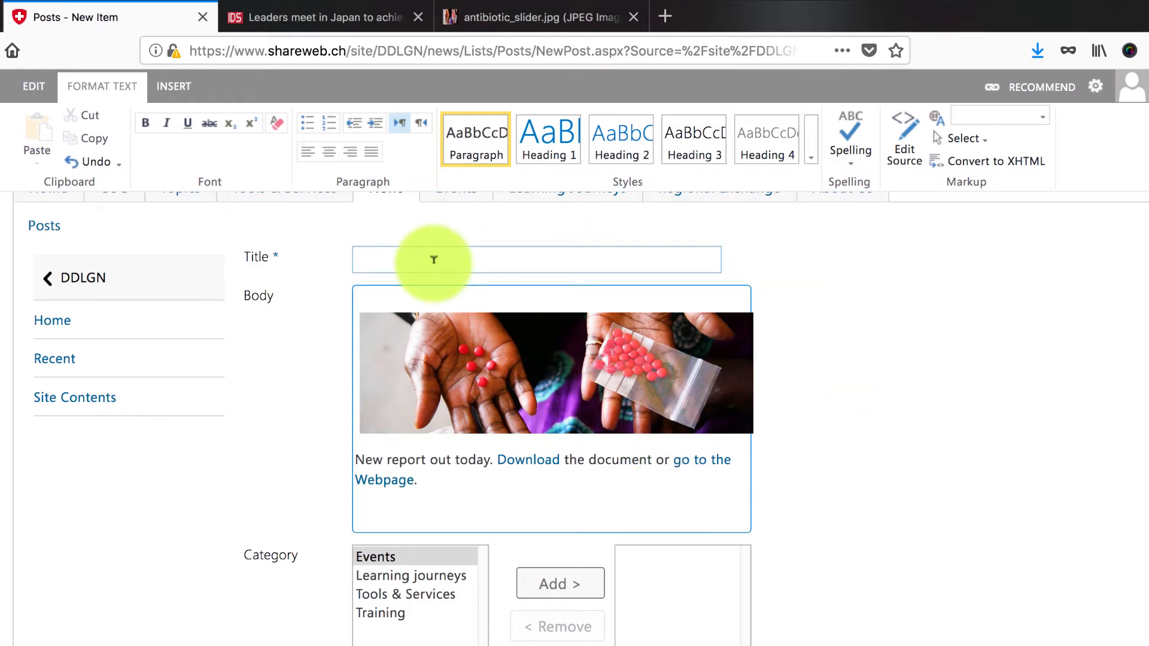
{"action": "type", "text": "New report out today!"}
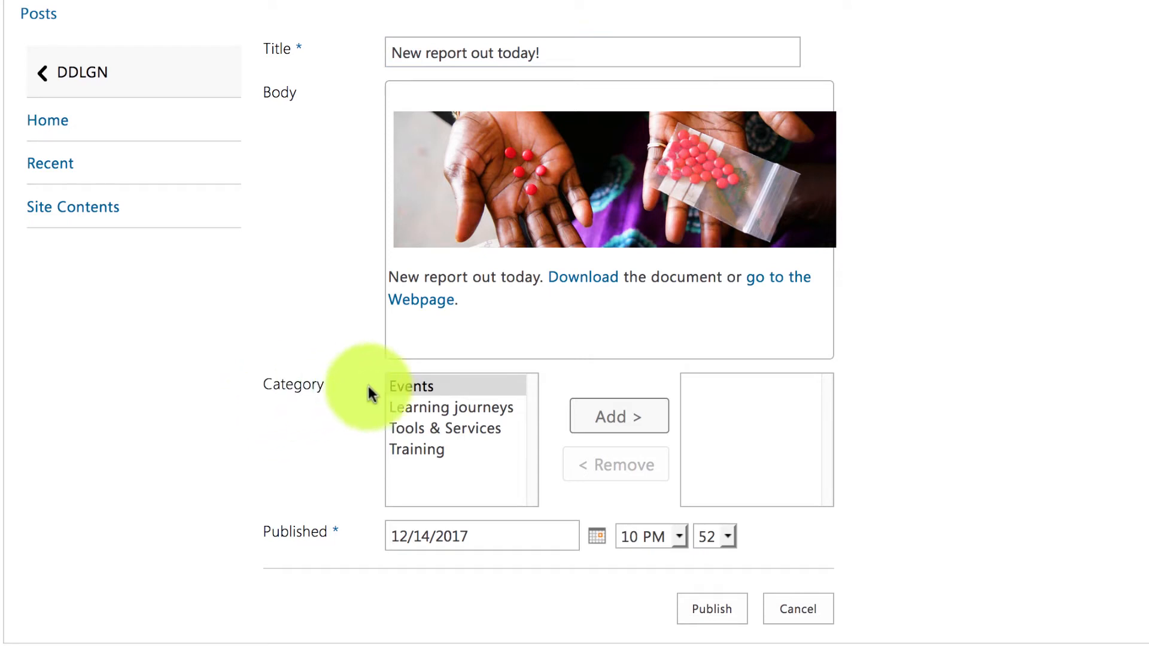
{"action": "left_click", "coordinate": [406, 387]}
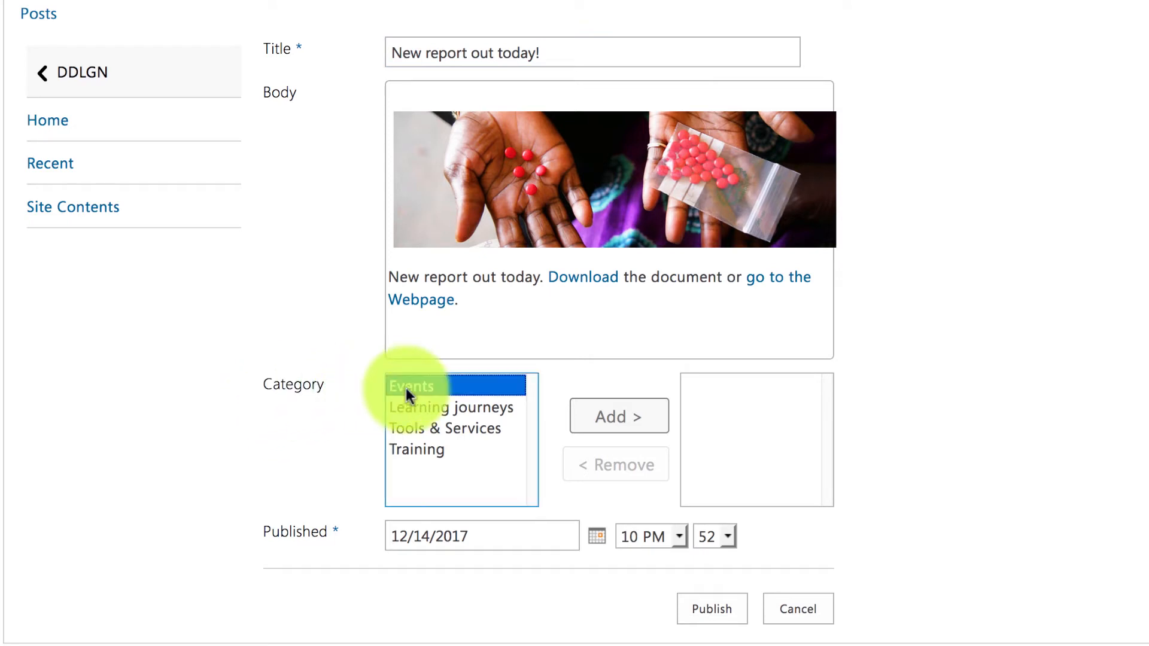
{"action": "left_click", "coordinate": [613, 419]}
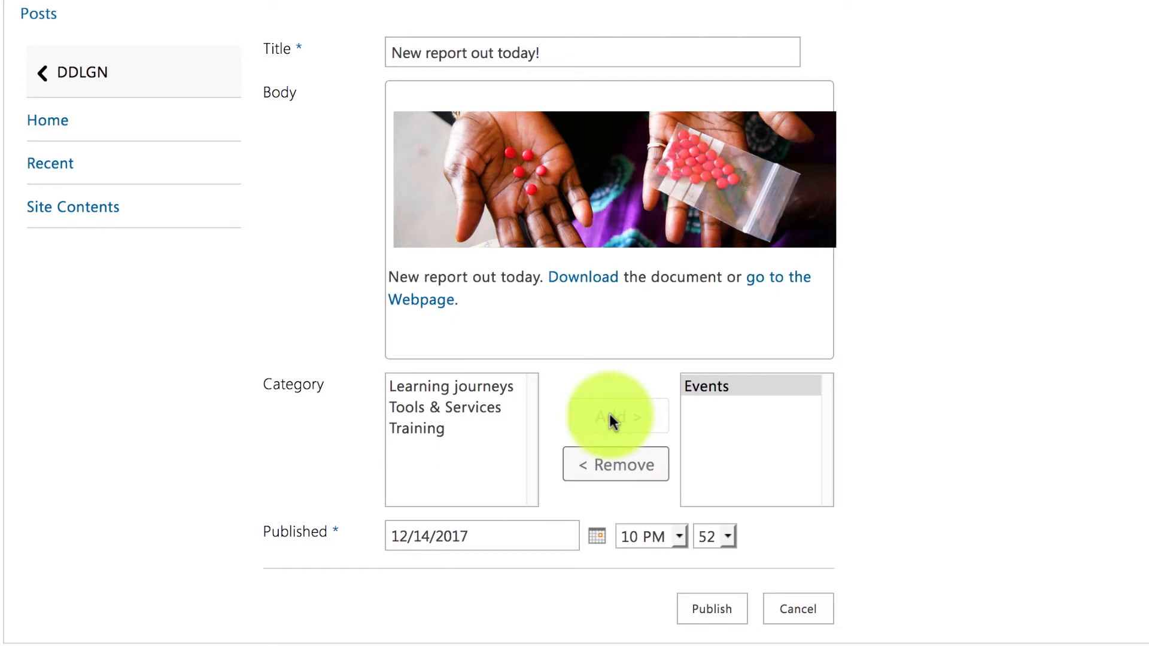
{"action": "left_click", "coordinate": [432, 427]}
{"action": "left_click", "coordinate": [640, 422]}
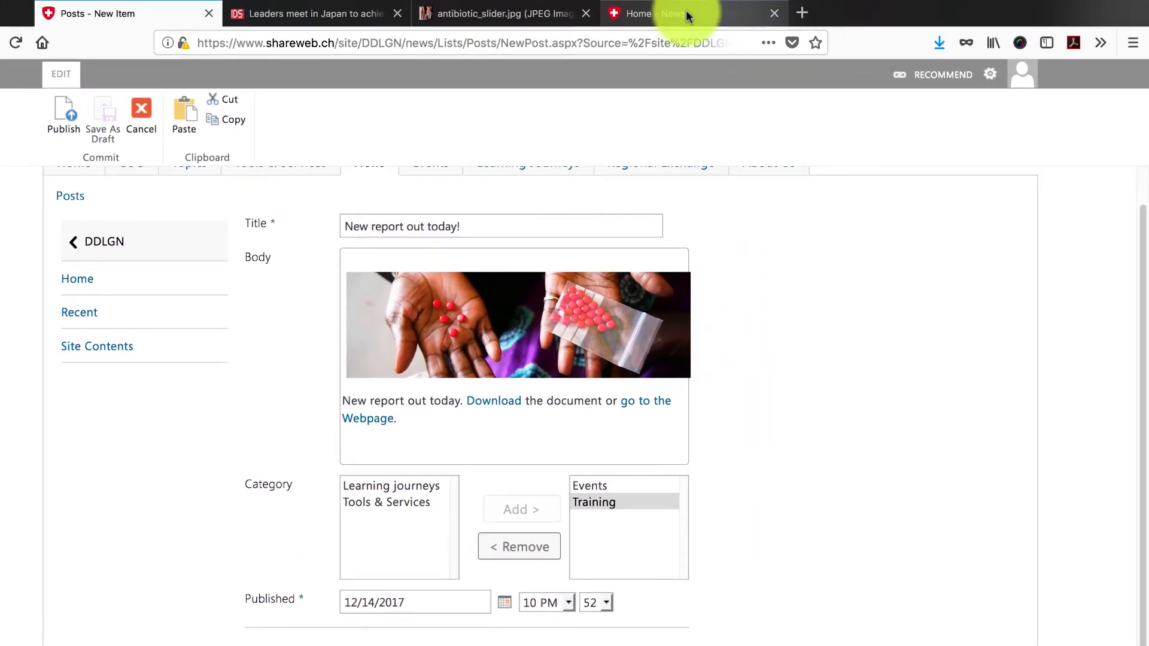
Go to the News home page and open the list for managing post categories
{"action": "left_click", "coordinate": [688, 8]}
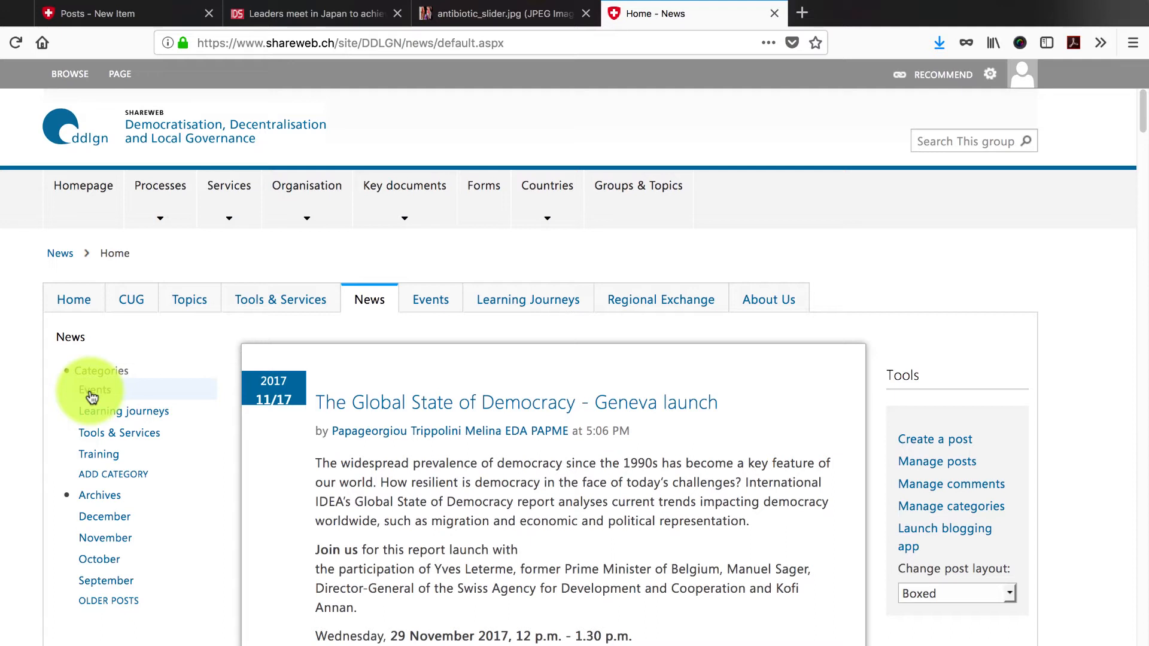
{"action": "left_click", "coordinate": [179, 13]}
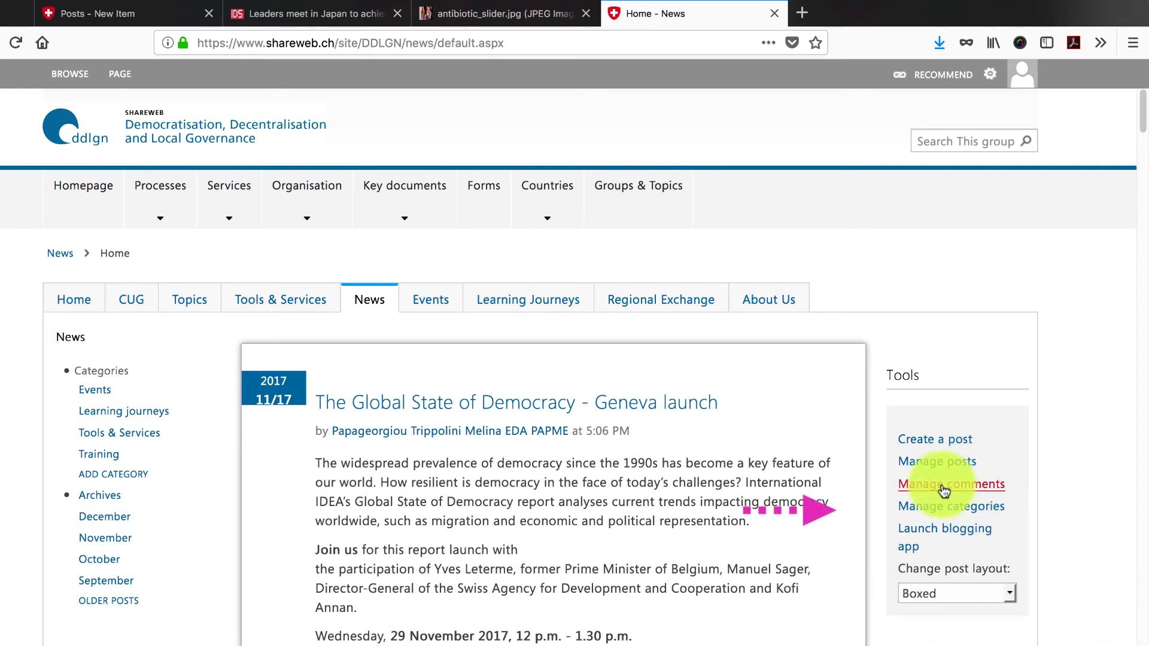
{"action": "left_click", "coordinate": [938, 508]}
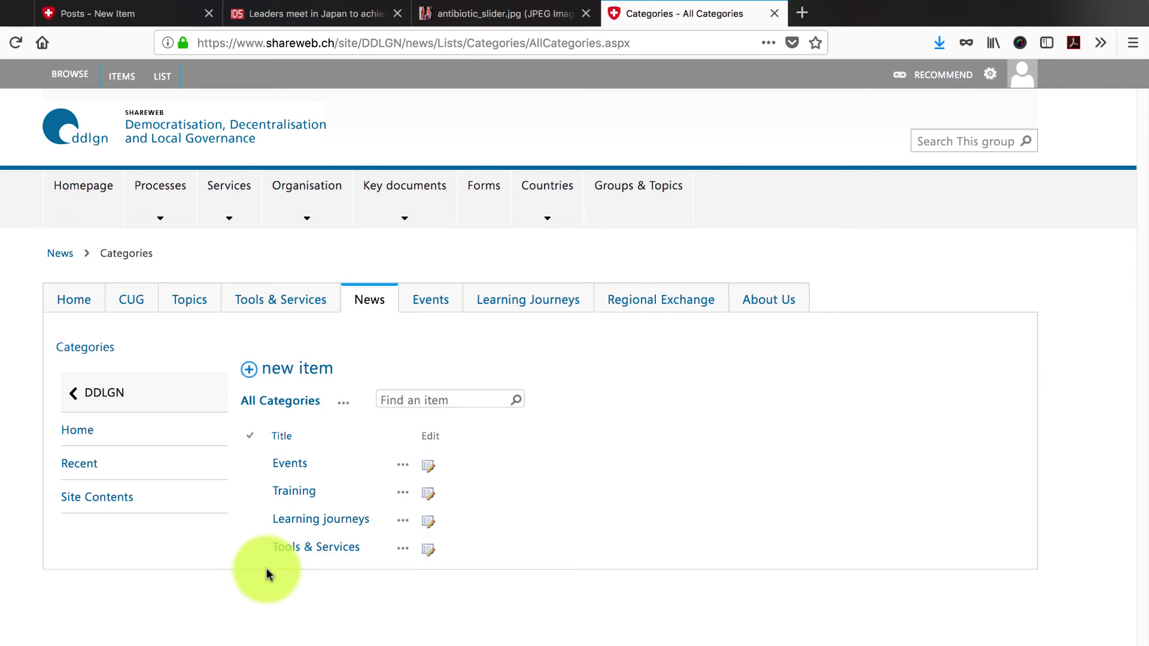
Open the Events category's edit form and leave it without saving any change
{"action": "left_click", "coordinate": [406, 468]}
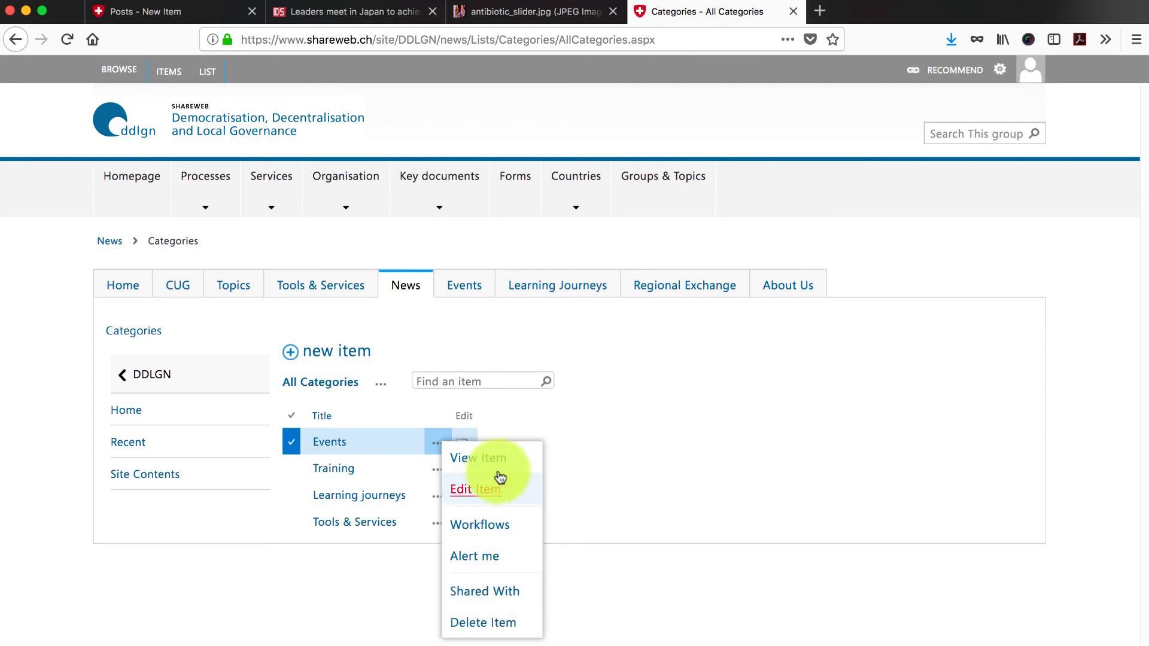
{"action": "left_click", "coordinate": [569, 424]}
{"action": "left_click", "coordinate": [464, 450]}
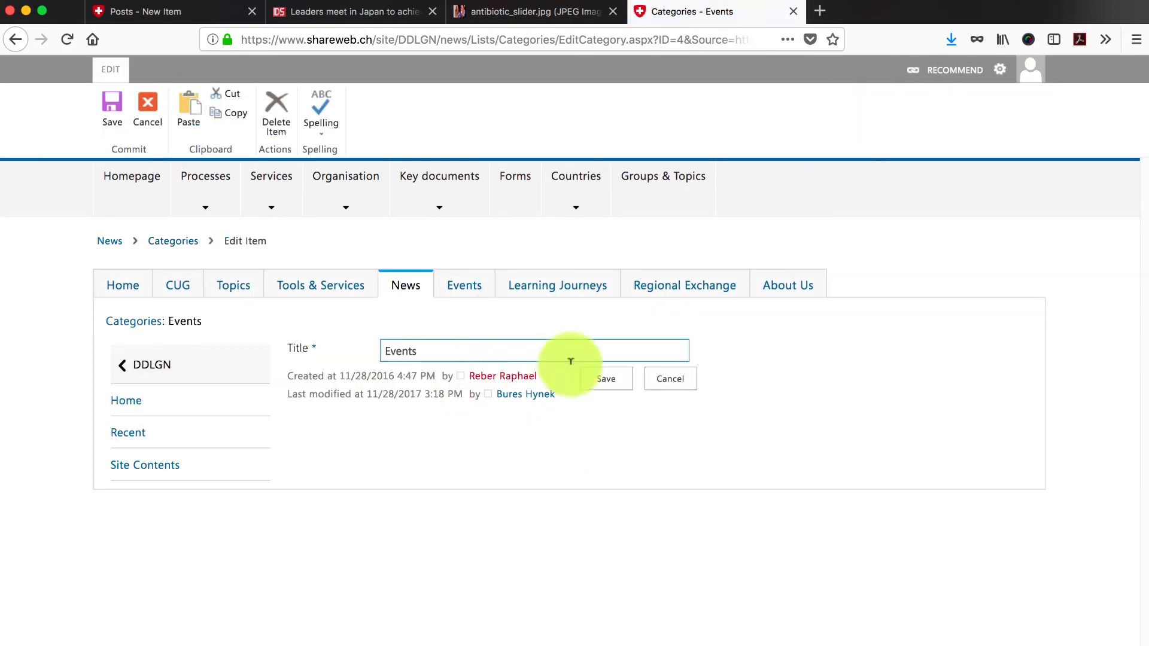
{"action": "left_click", "coordinate": [656, 376]}
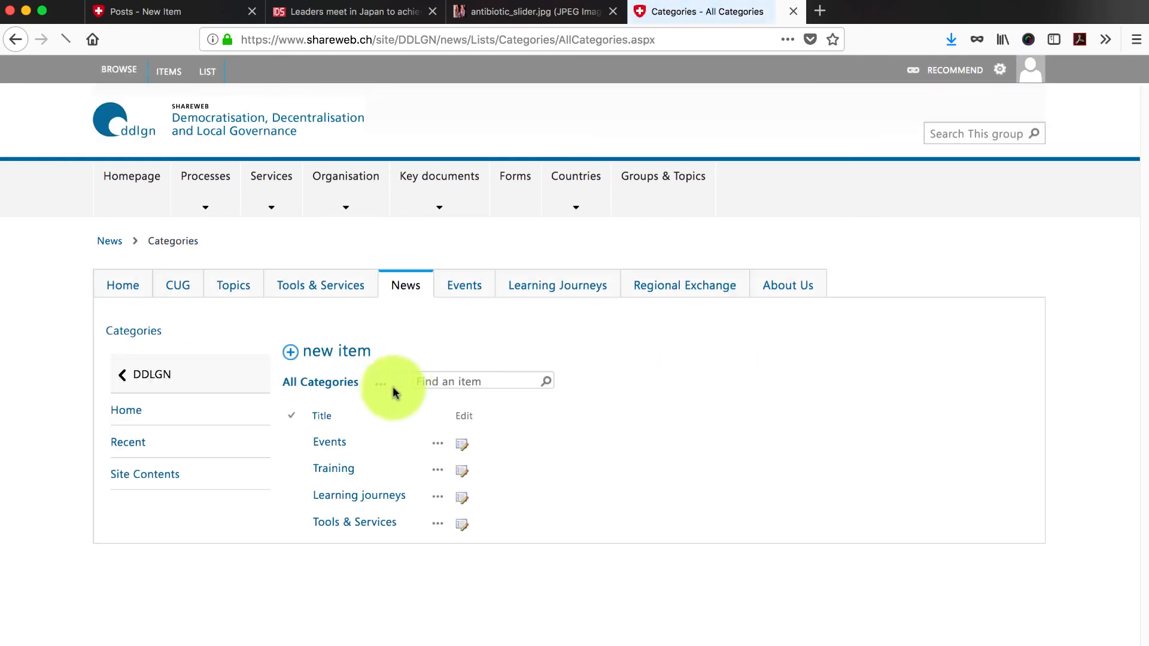
Look through the SharePoint tutorials page under Tools & Services down to the "Create beautiful NEWS posts" guide
{"action": "left_click", "coordinate": [348, 357]}
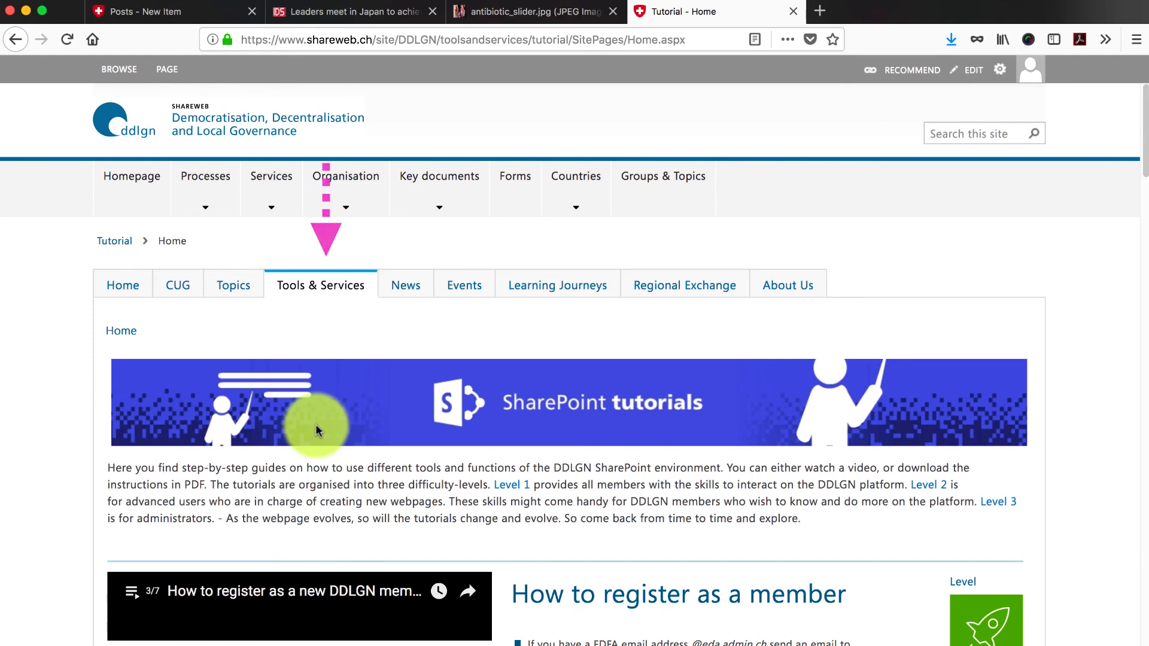
{"action": "scroll", "coordinate": [316, 430], "scroll_direction": "down", "scroll_amount": 15}
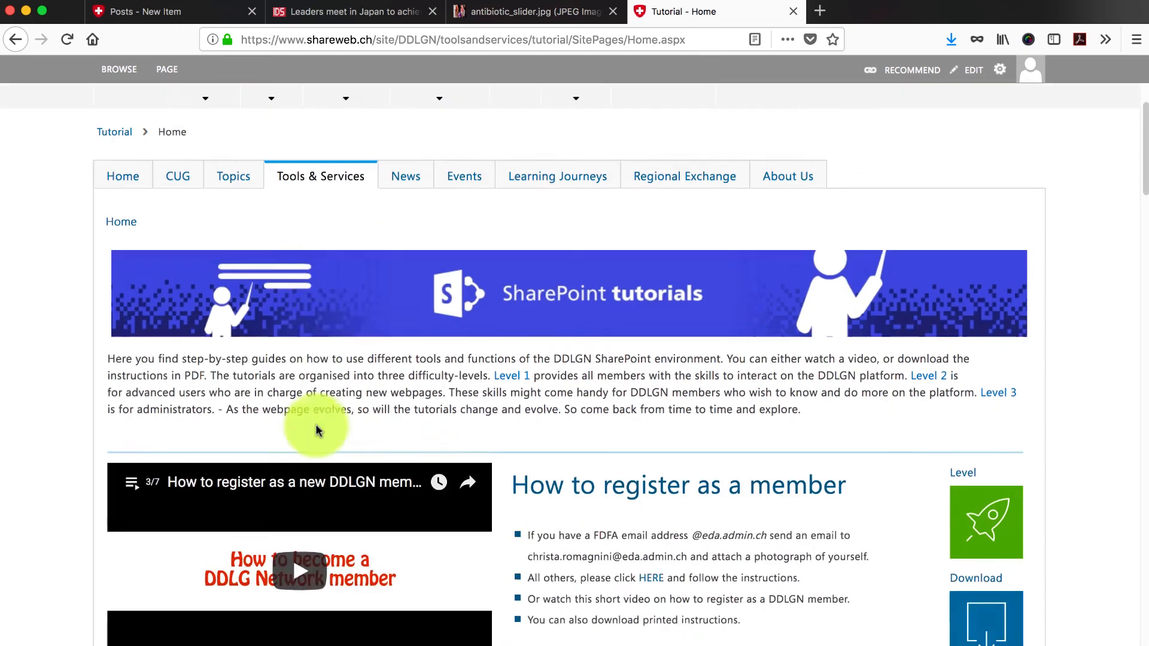
{"action": "scroll", "coordinate": [315, 430], "scroll_direction": "down", "scroll_amount": 10}
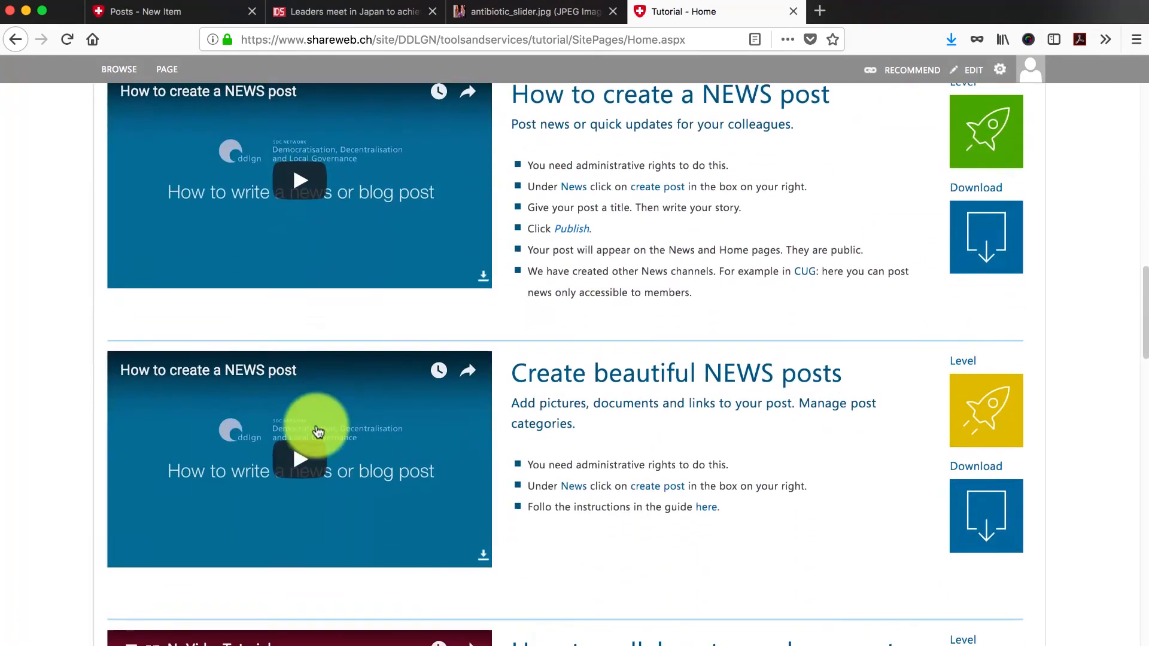